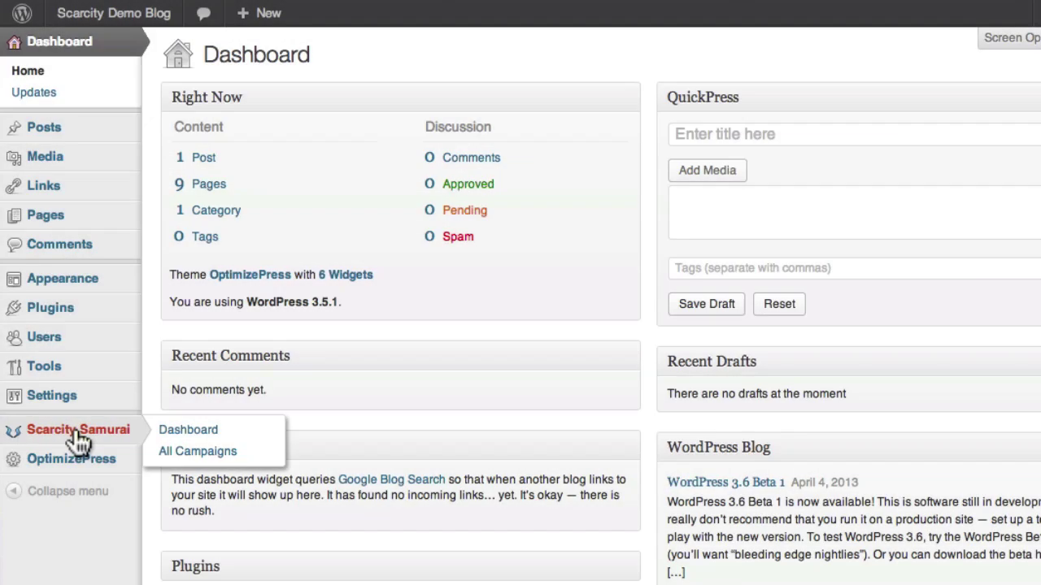
# From the Scarcity Samurai dashboard, create a multi-page Evergreen Scarcity campaign named 'My Evergreen Funnel'.
pyautogui.click(78, 439)
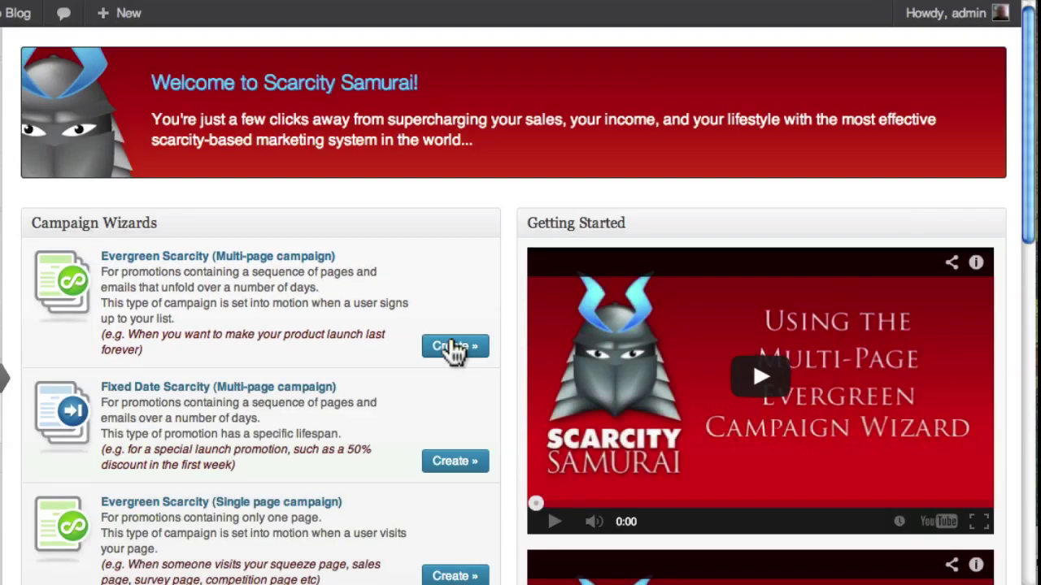
pyautogui.click(452, 347)
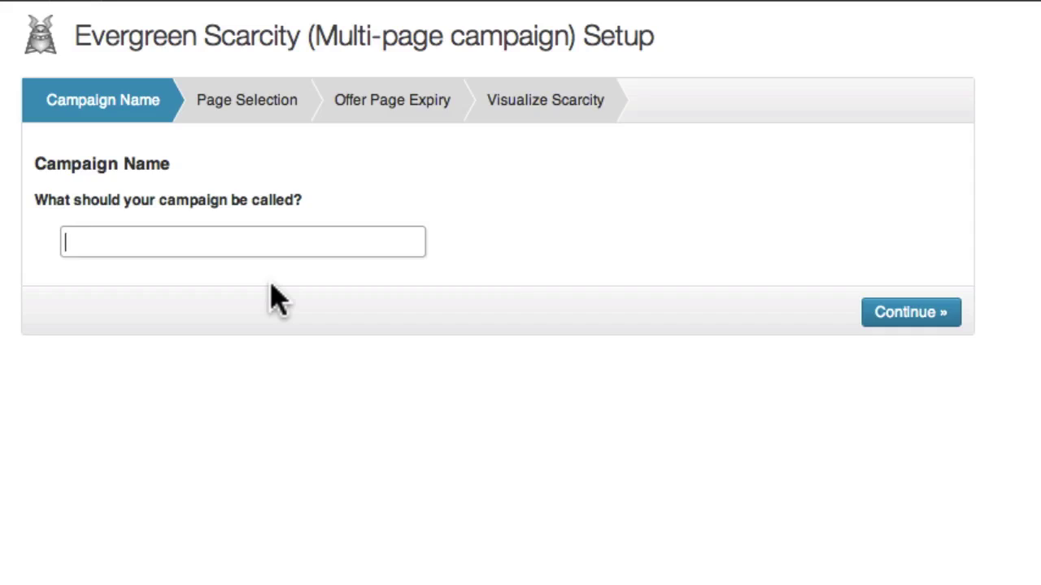
pyautogui.write('My Evergre')
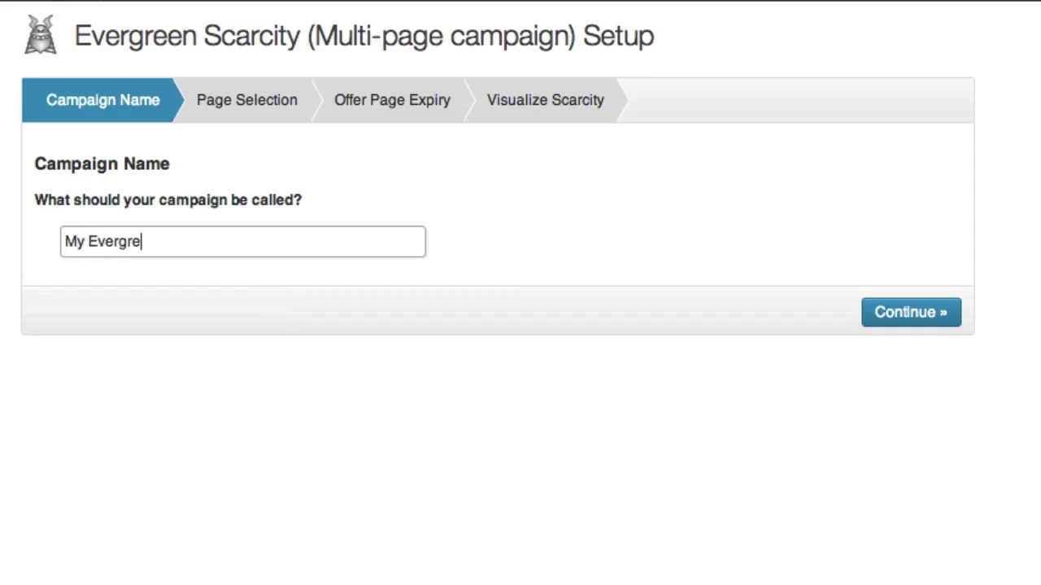
pyautogui.write('en Funnel')
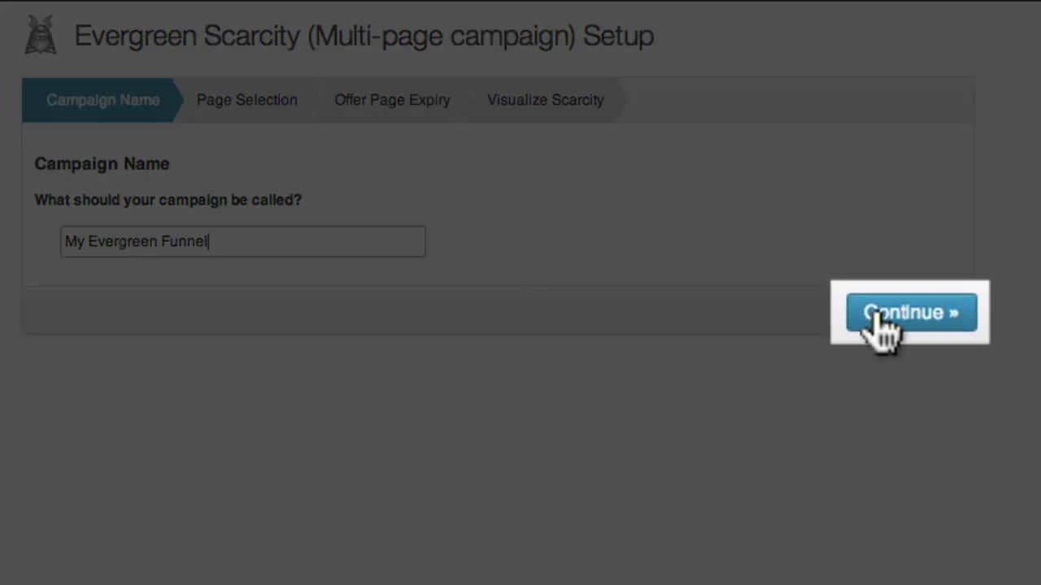
# Choose My Opt-in Page as the campaign's signup page.
pyautogui.click(876, 314)
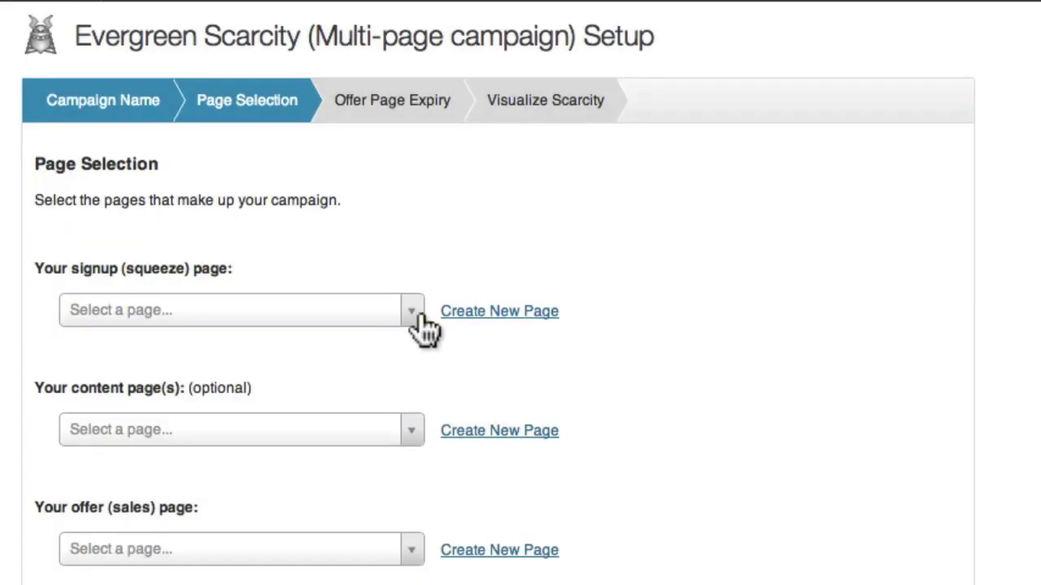
pyautogui.click(417, 318)
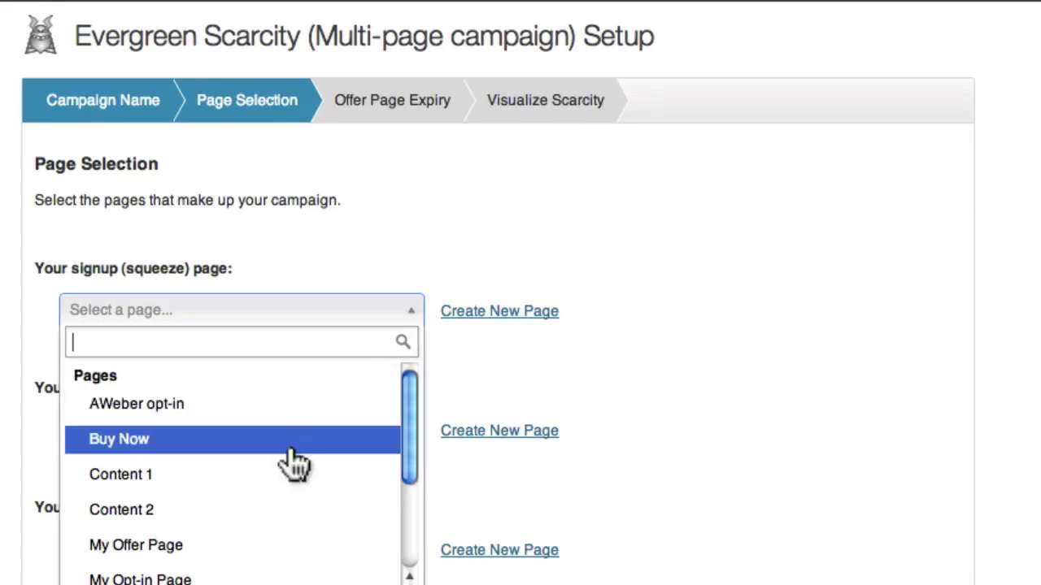
pyautogui.click(244, 576)
pyautogui.scroll(-3, 242, 561)
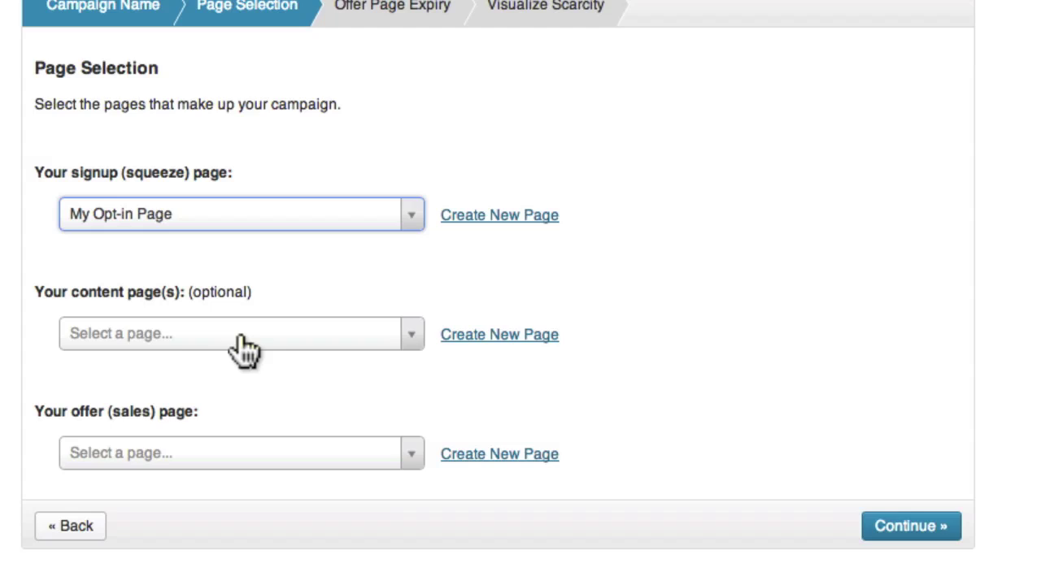
# Add Content 1 and Content 2 as the campaign's content pages.
pyautogui.click(242, 350)
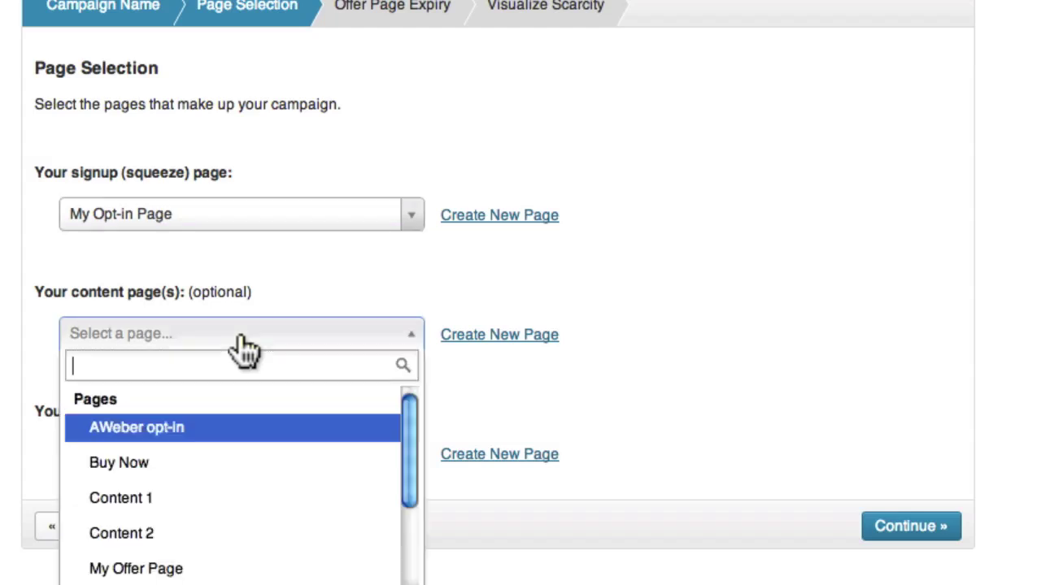
pyautogui.click(171, 506)
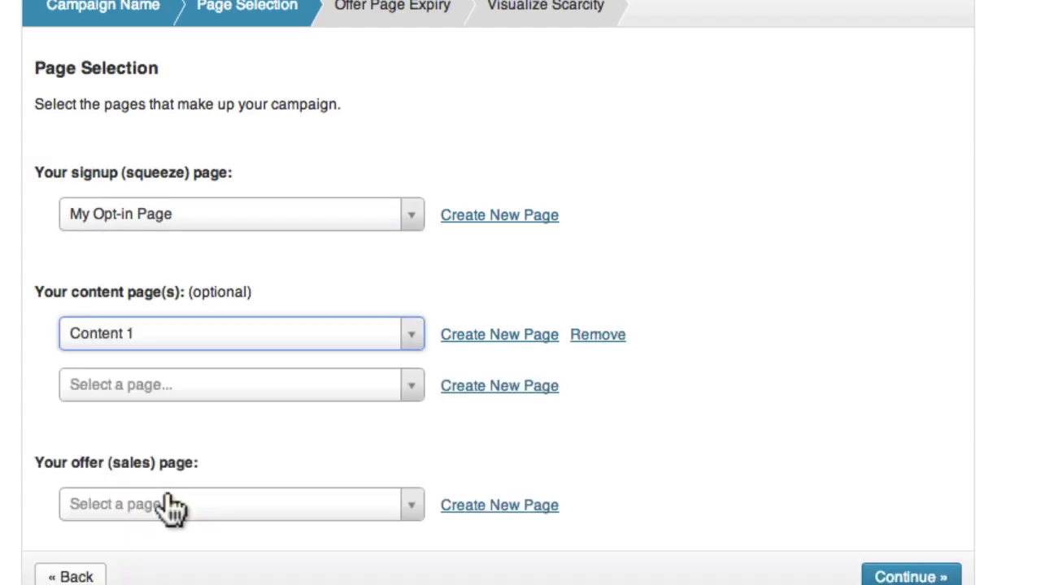
pyautogui.click(206, 387)
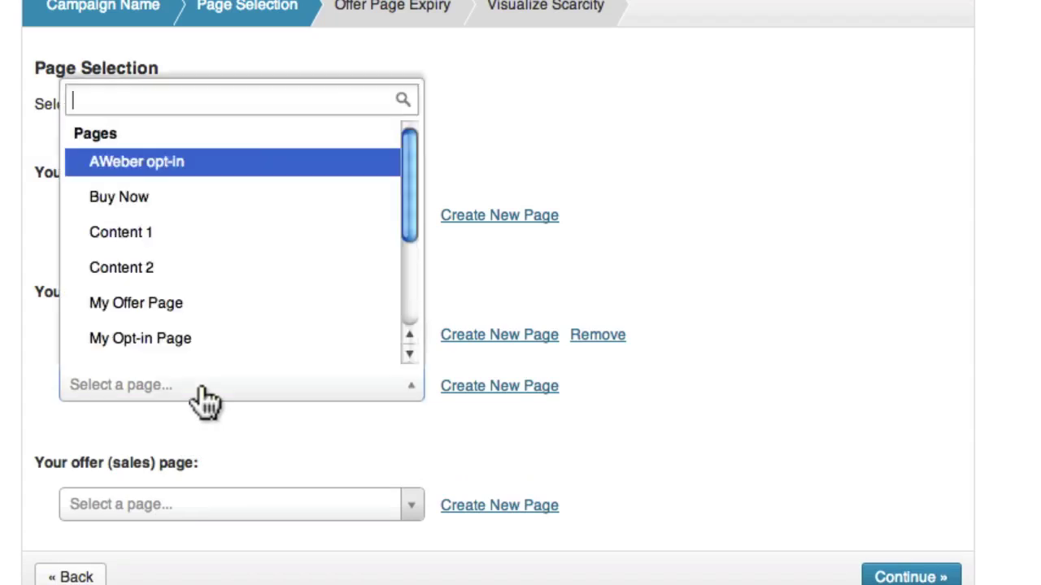
pyautogui.click(182, 253)
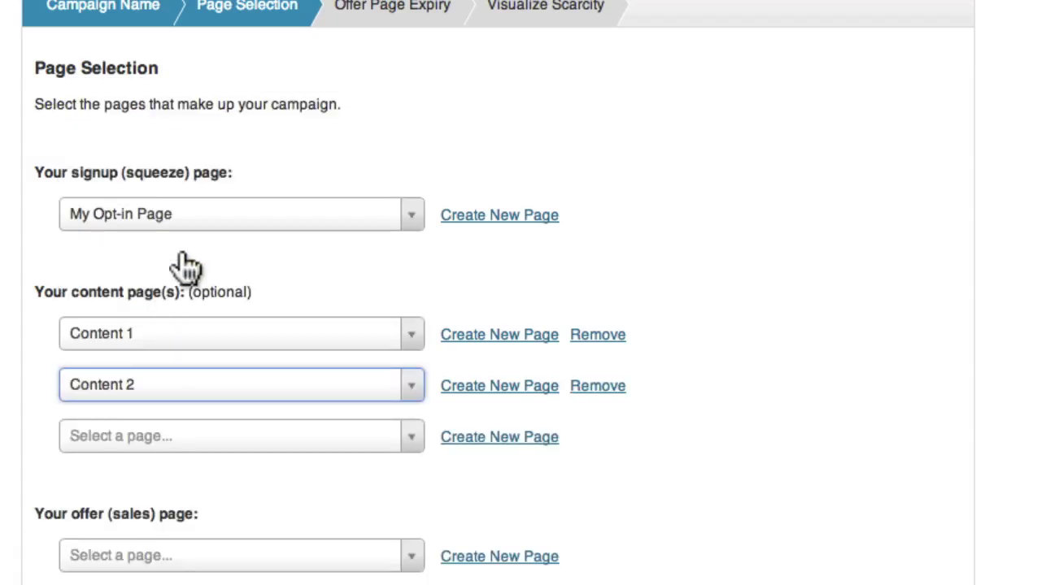
# Set My Offer Page as the campaign's offer page.
pyautogui.scroll(-1, 177, 480)
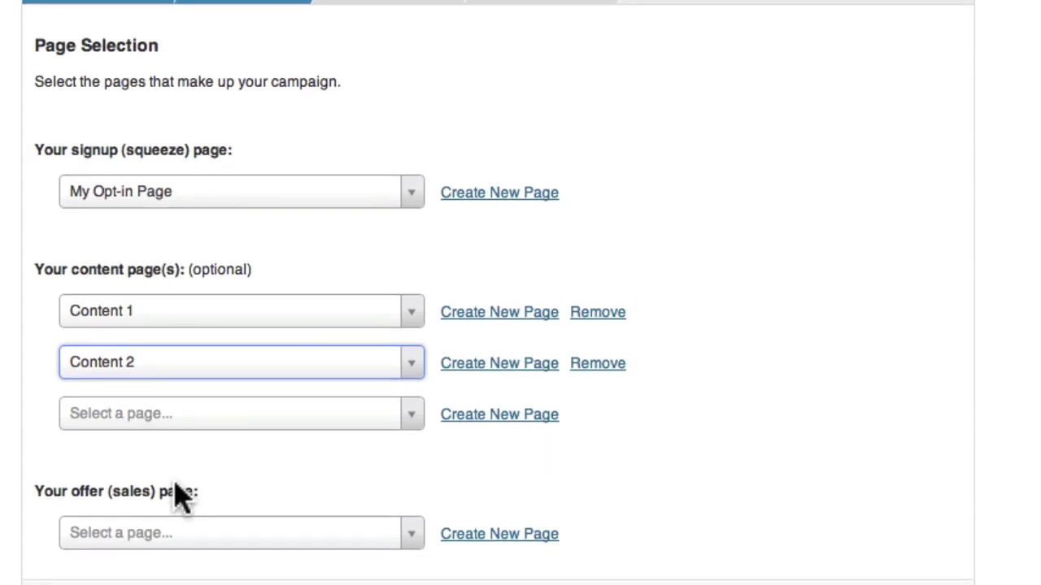
pyautogui.scroll(-3, 179, 455)
pyautogui.scroll(-1, 182, 443)
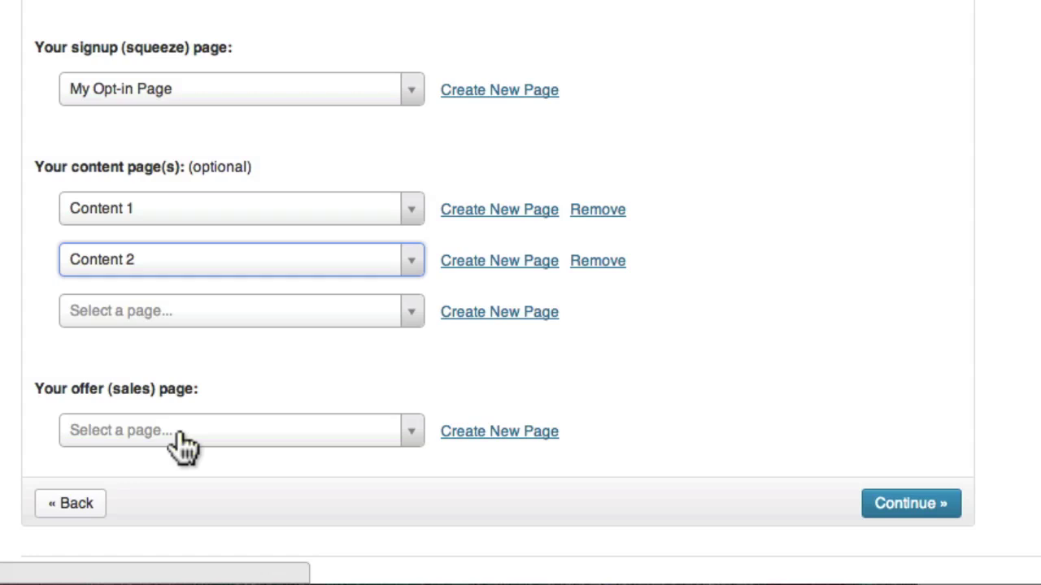
pyautogui.click(179, 435)
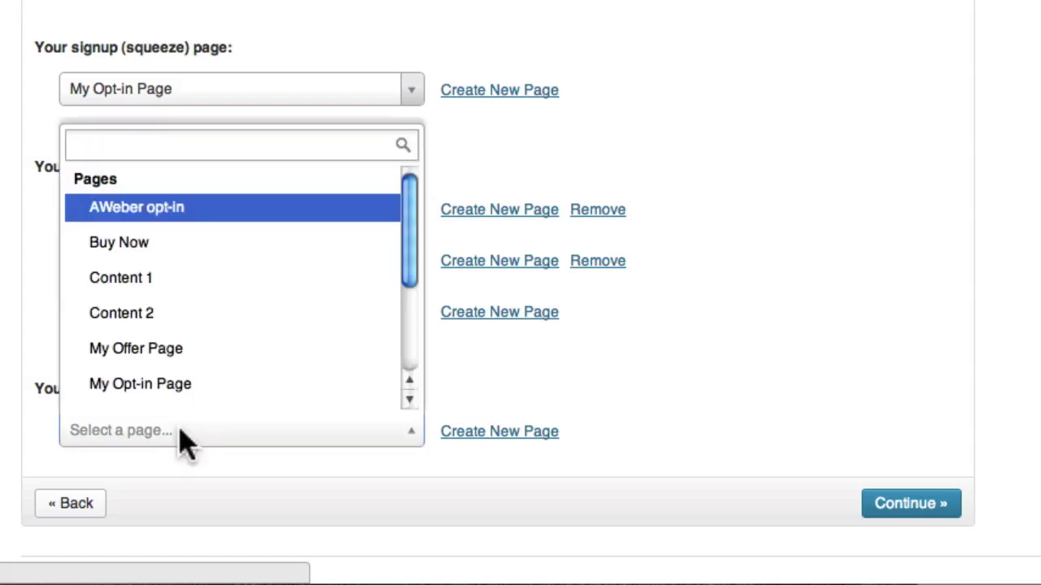
pyautogui.scroll(-1, 184, 383)
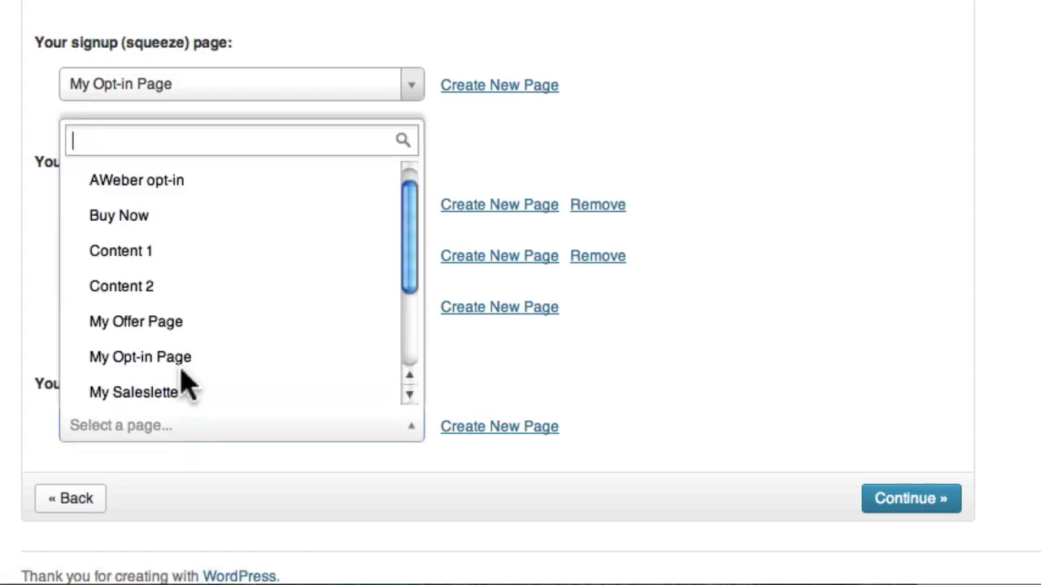
pyautogui.click(179, 325)
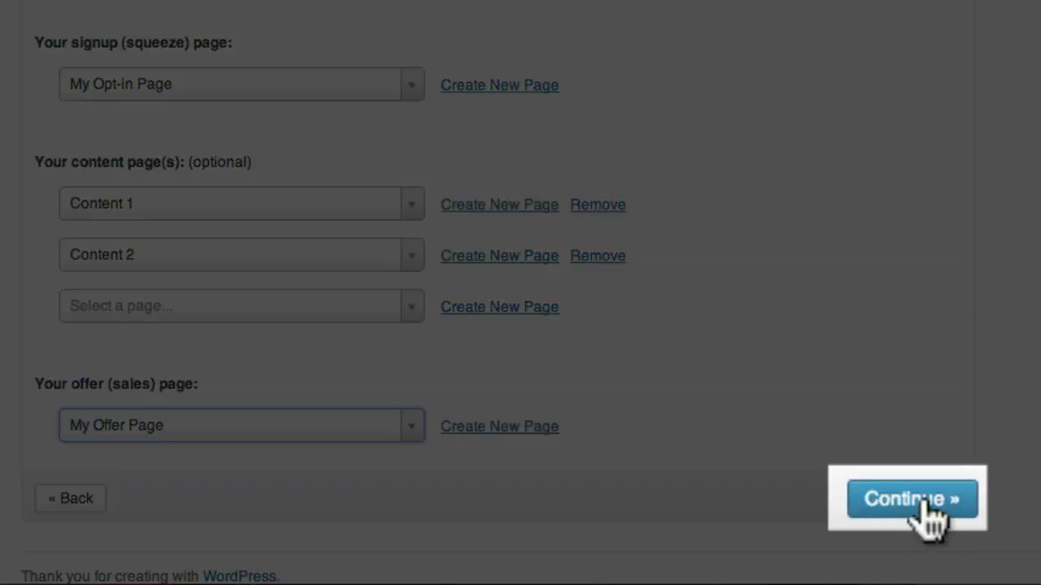
# Make the offer page expire 4 days after signup.
pyautogui.click(915, 498)
pyautogui.scroll(5, 850, 472)
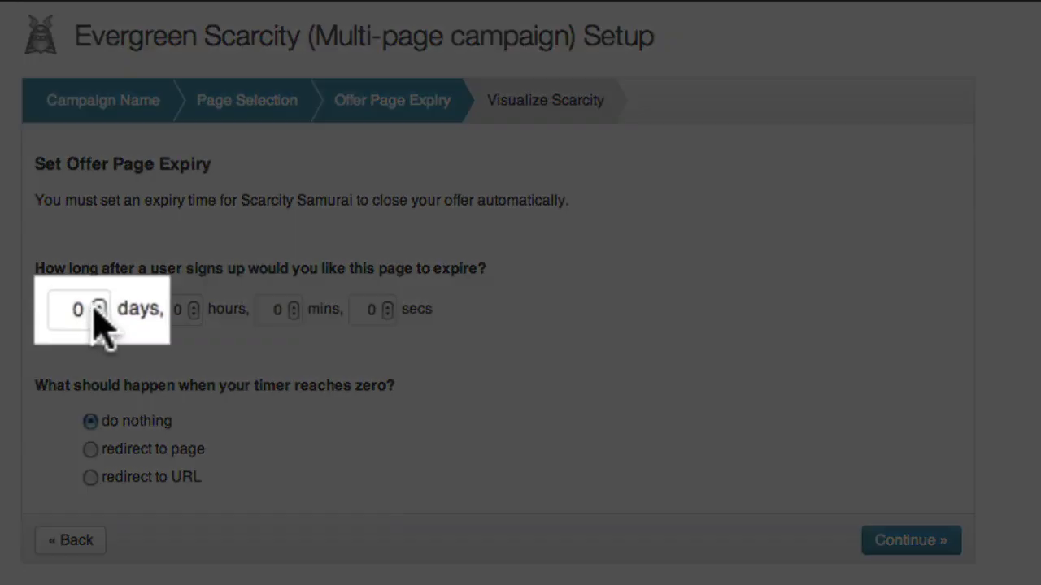
pyautogui.click(100, 305)
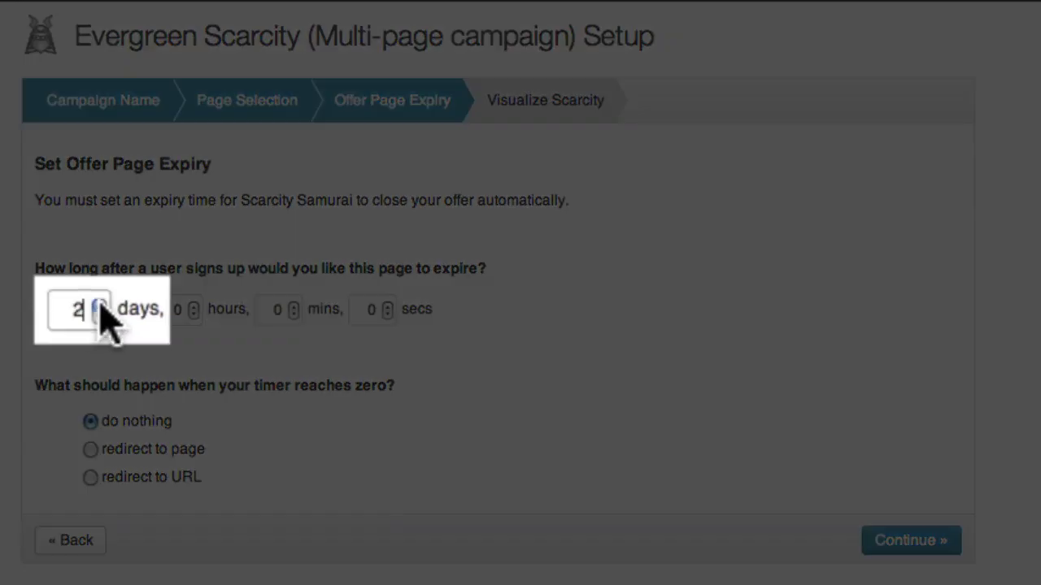
pyautogui.click(100, 306)
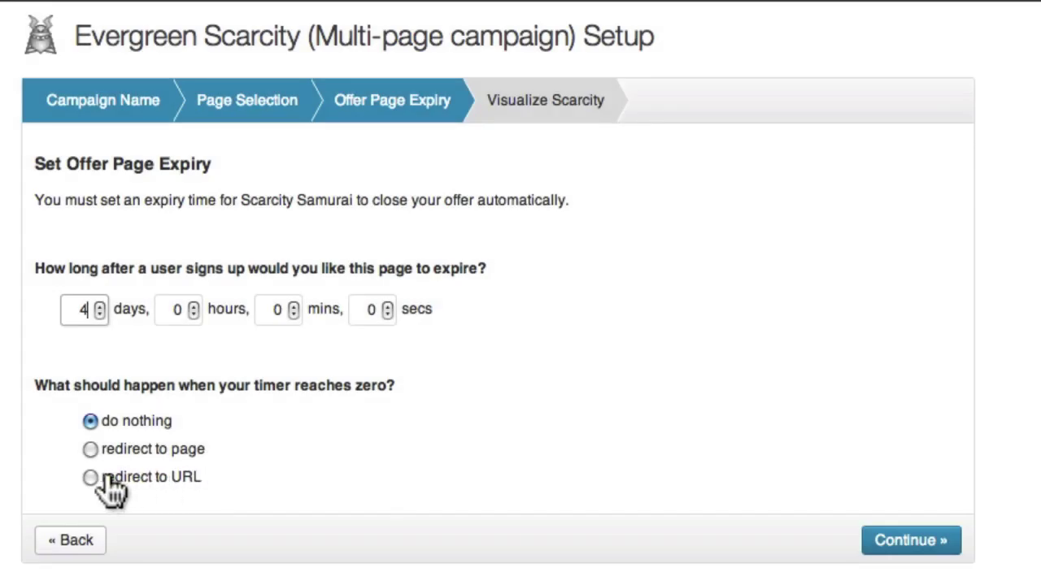
pyautogui.click(92, 478)
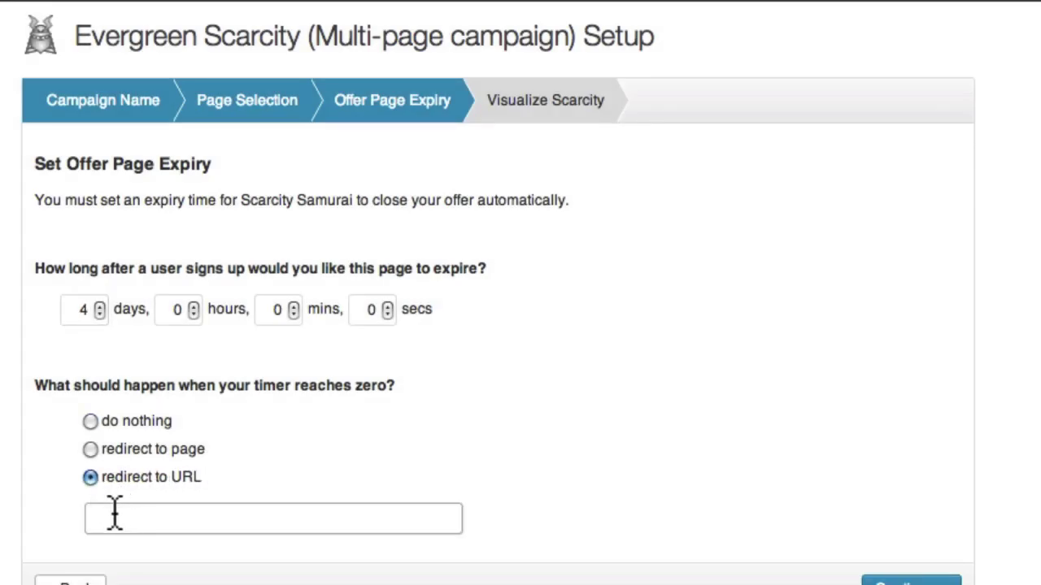
pyautogui.click(113, 512)
pyautogui.write('www.Noble')
pyautogui.write('Samurai.com')
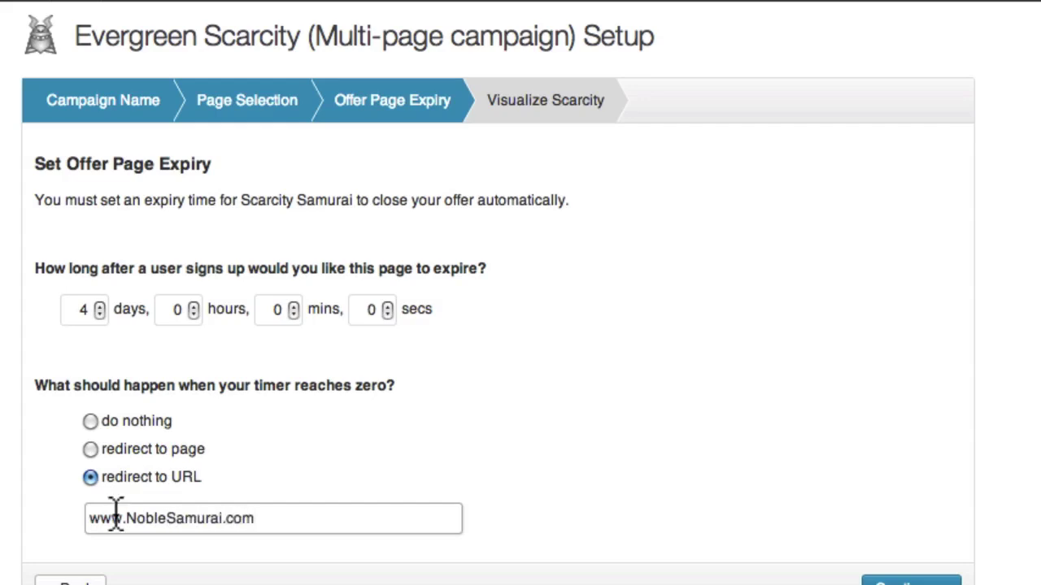
pyautogui.scroll(-3, 379, 483)
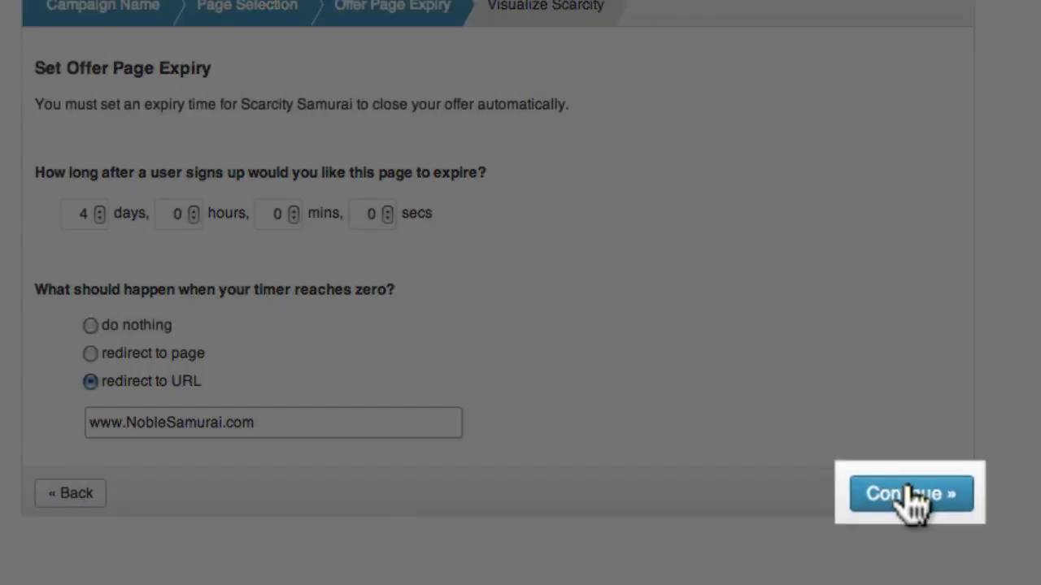
# Show the My Banner style scarcity banner in the offer page footer.
pyautogui.click(908, 499)
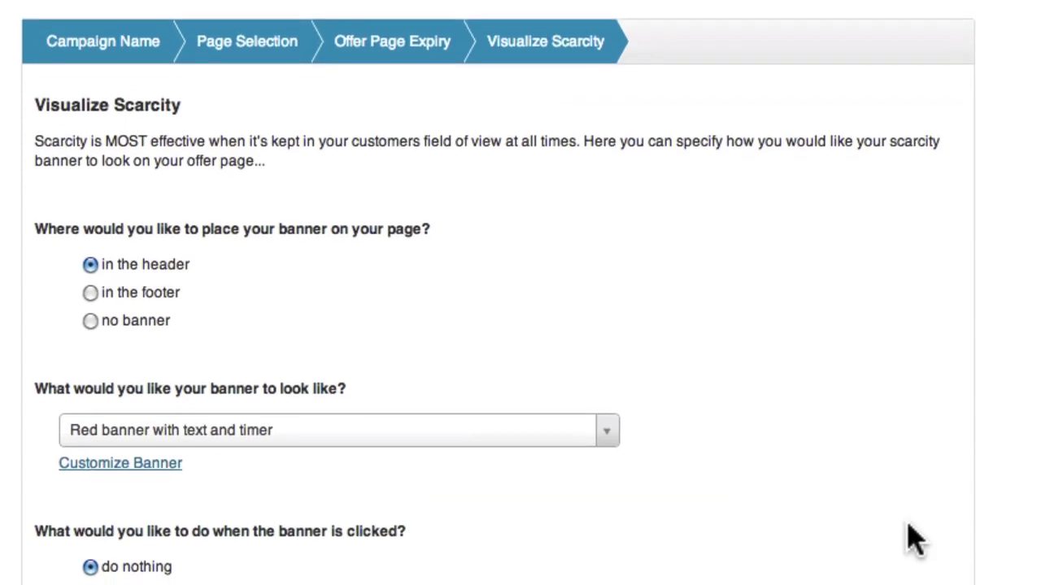
pyautogui.scroll(2, 916, 539)
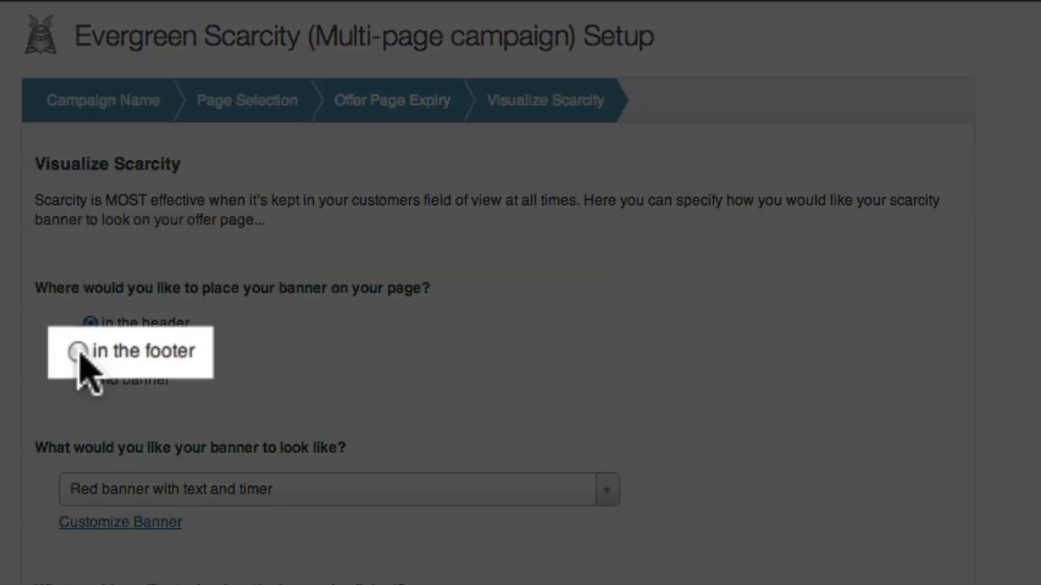
pyautogui.click(78, 352)
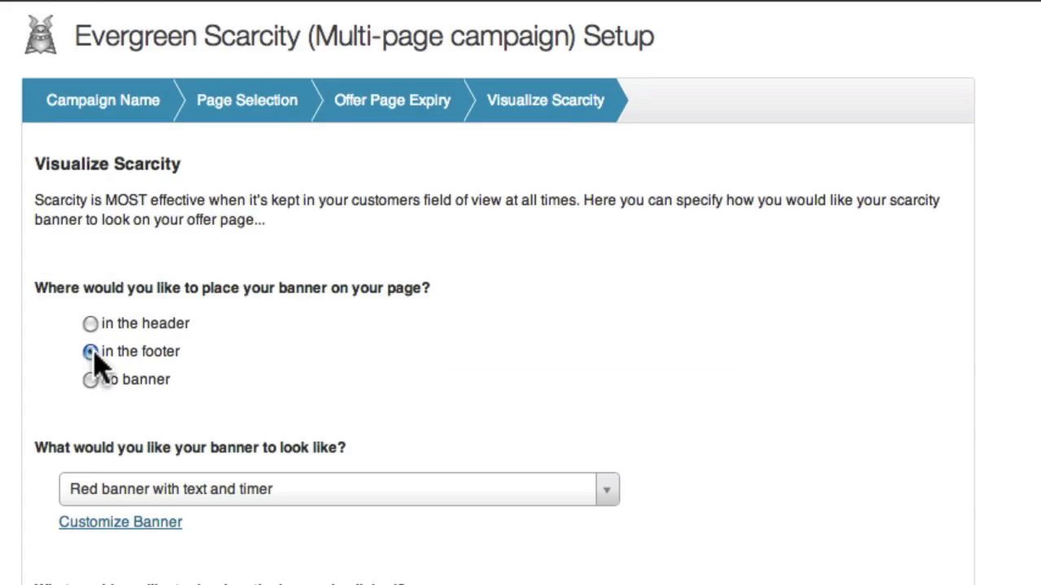
pyautogui.scroll(-2, 301, 431)
pyautogui.scroll(-3, 314, 443)
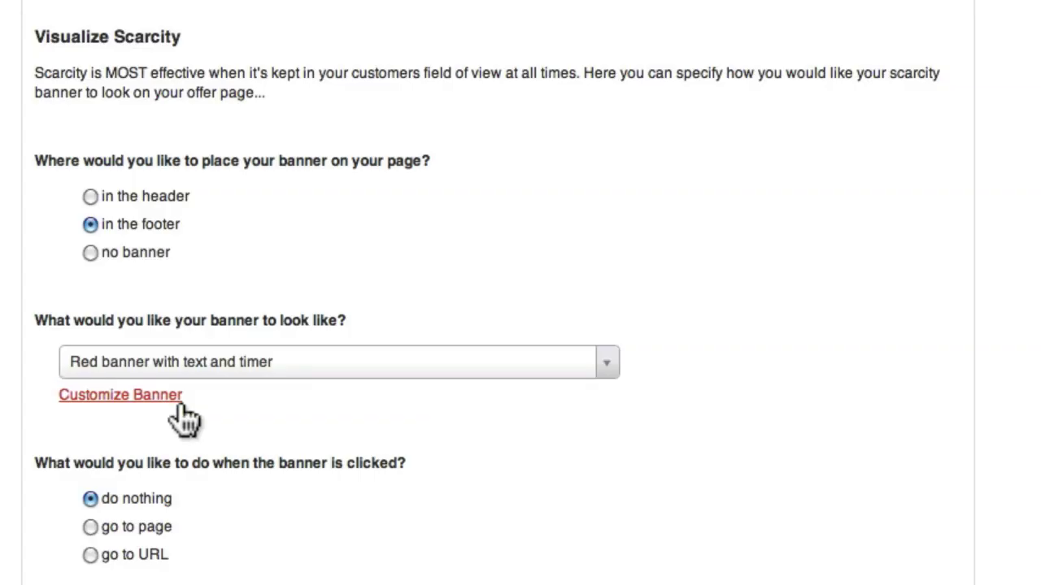
pyautogui.click(272, 375)
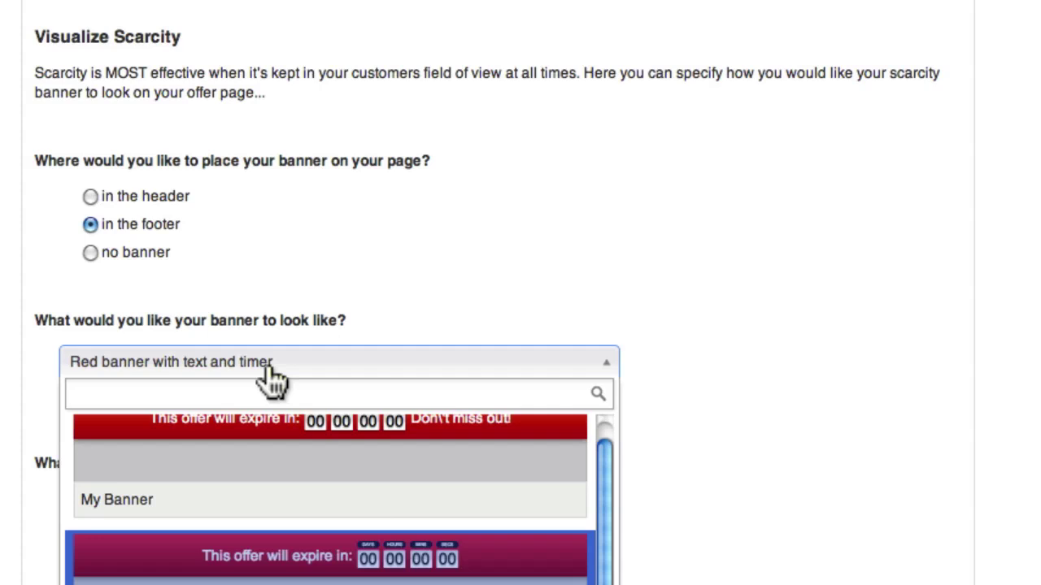
pyautogui.click(271, 405)
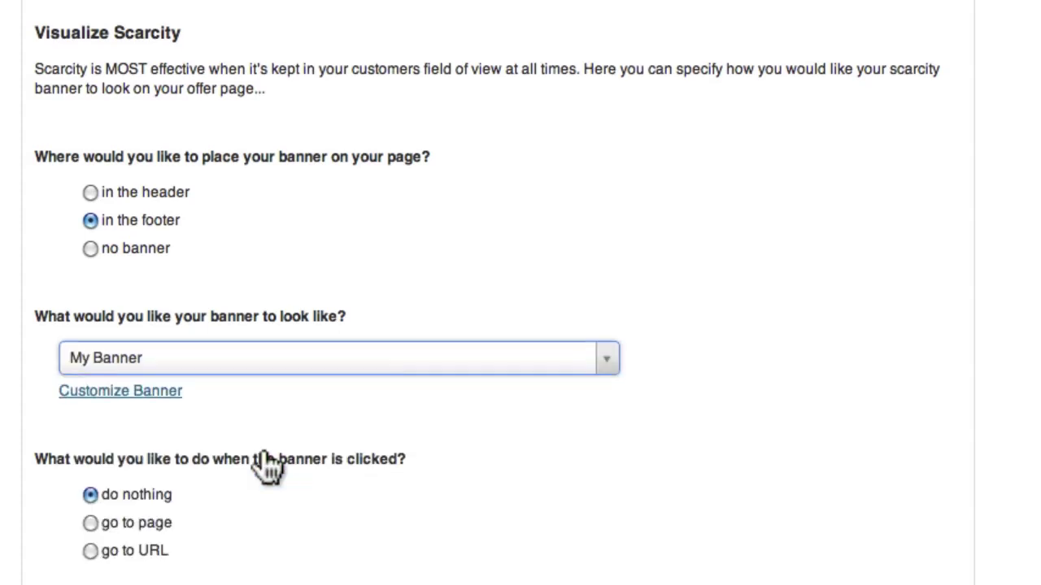
pyautogui.scroll(-3, 268, 399)
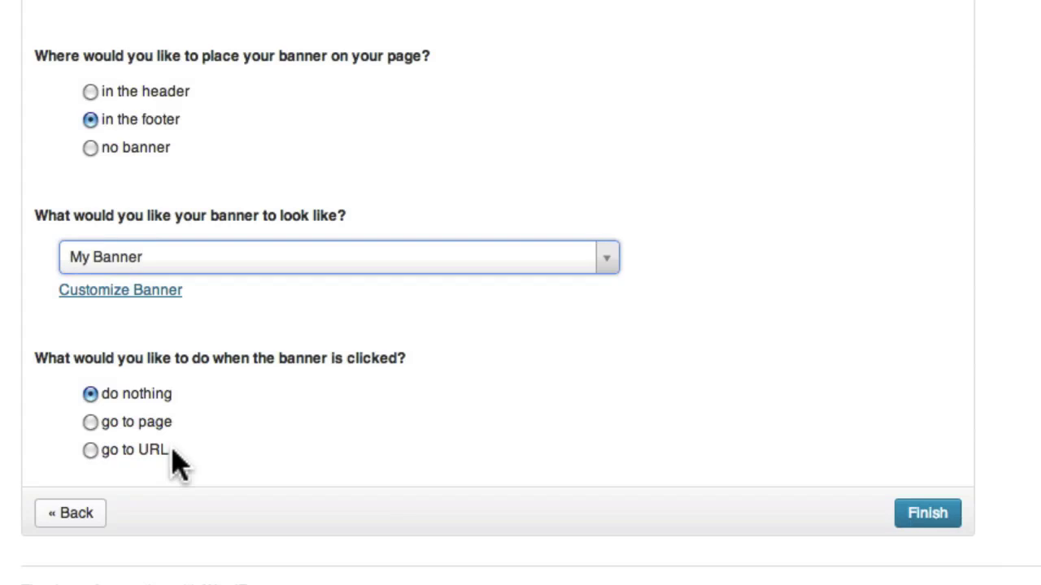
# Make banner clicks go to the Buy Now page.
pyautogui.click(90, 422)
pyautogui.click(133, 461)
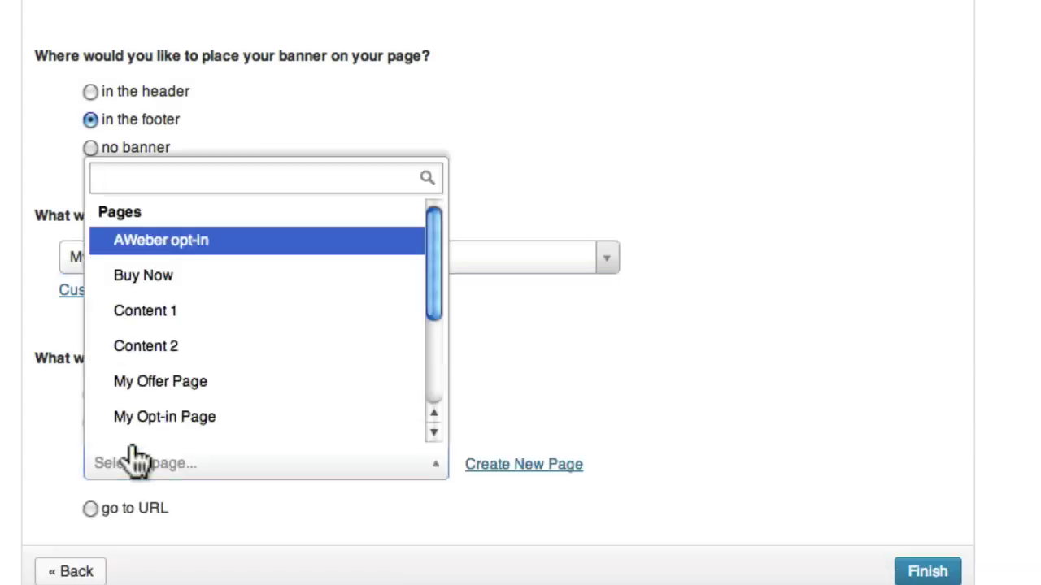
pyautogui.click(138, 277)
pyautogui.scroll(-1, 714, 454)
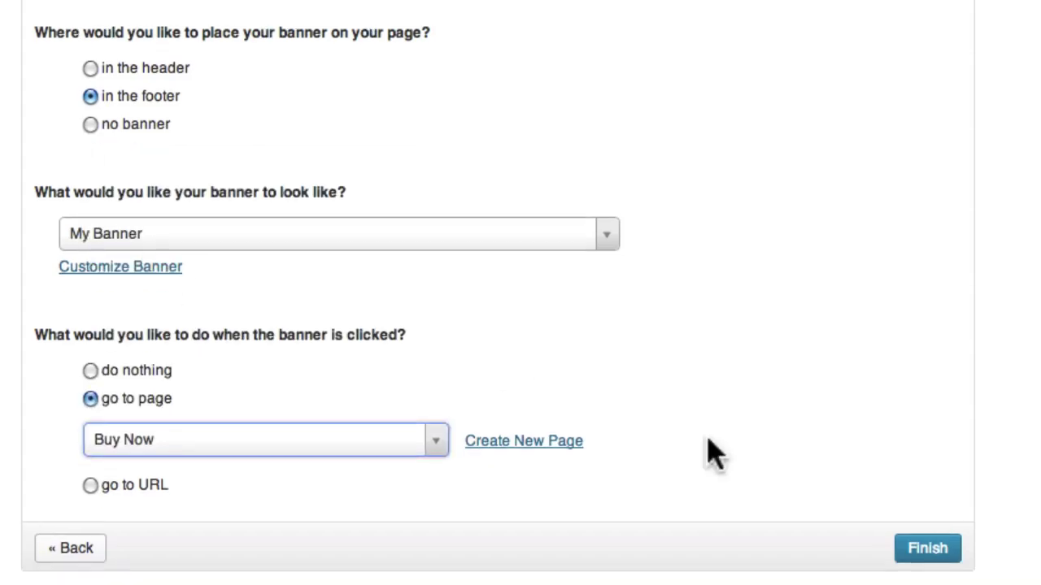
# Finish the Evergreen campaign wizard to show the campaign's page links.
pyautogui.click(935, 553)
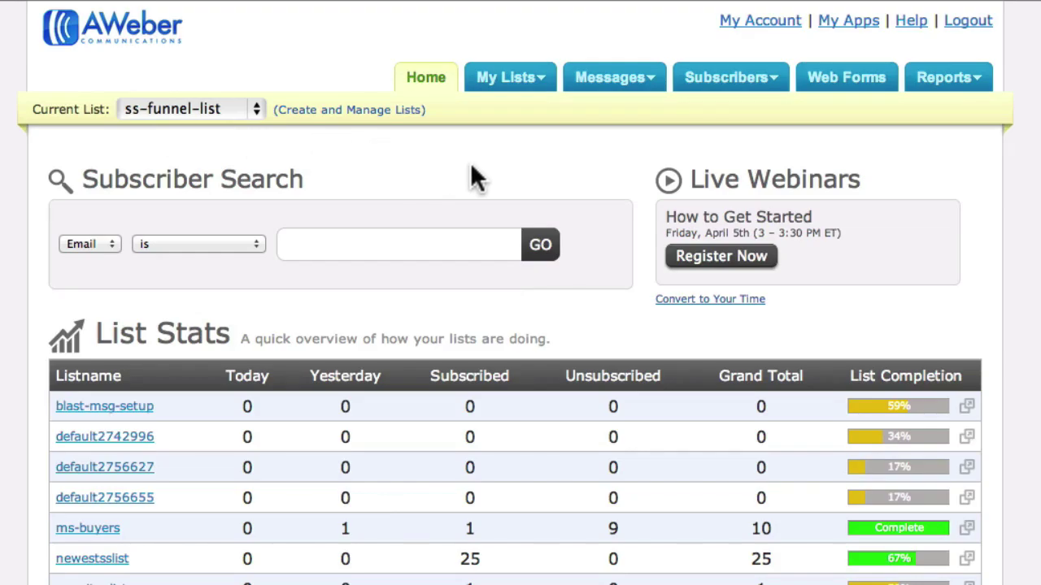
pyautogui.moveTo(496, 57)
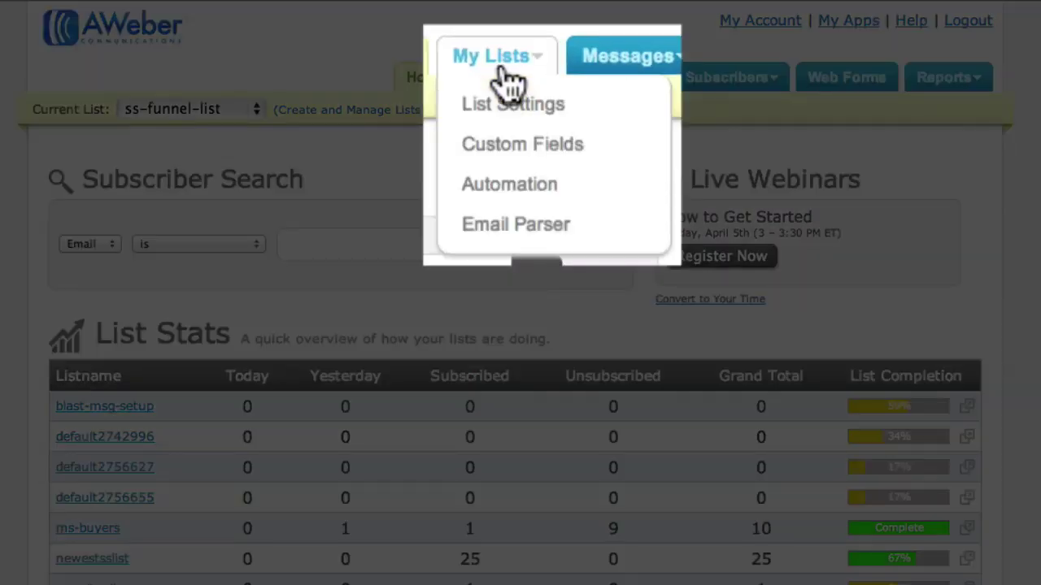
# Create a 'token' custom field on ss-funnel-list's Custom Fields page and save it.
pyautogui.click(522, 148)
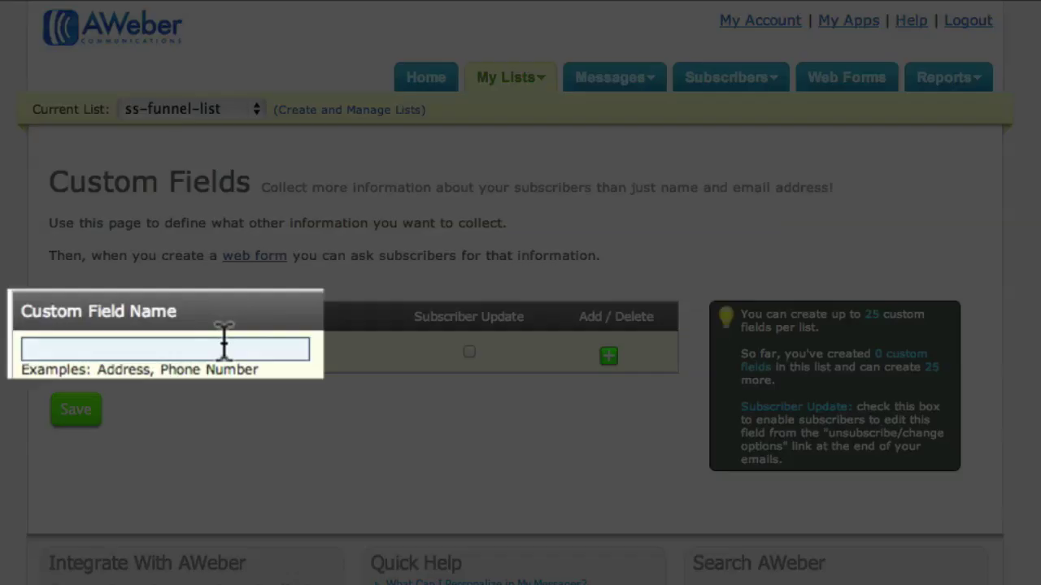
pyautogui.click(224, 346)
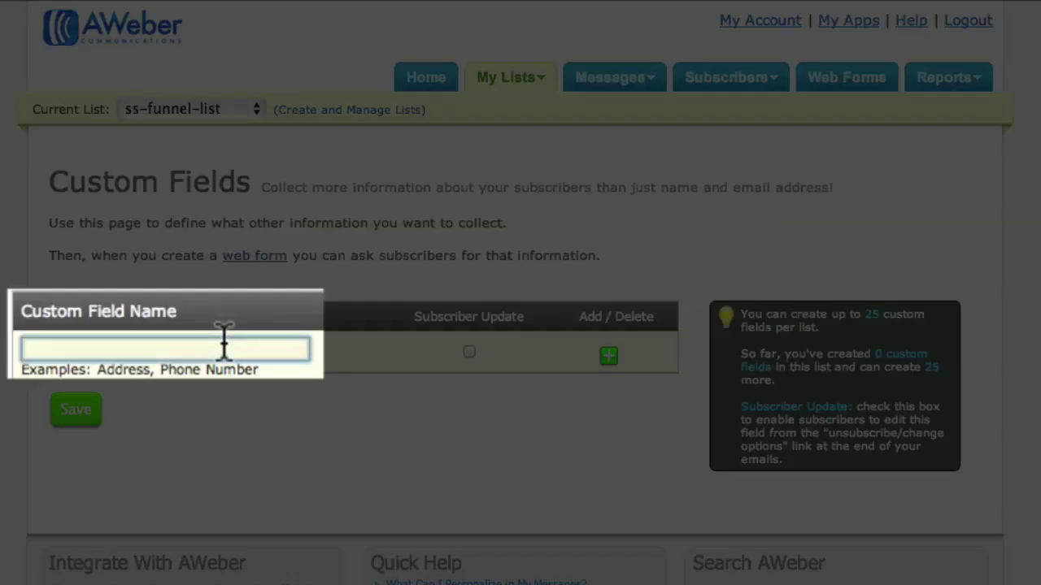
pyautogui.write('token')
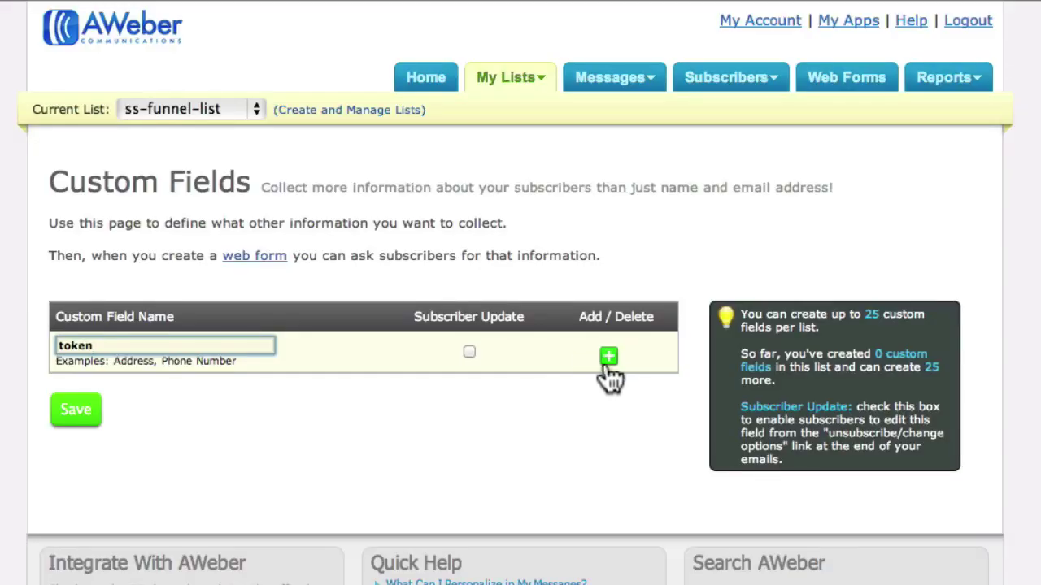
pyautogui.click(607, 364)
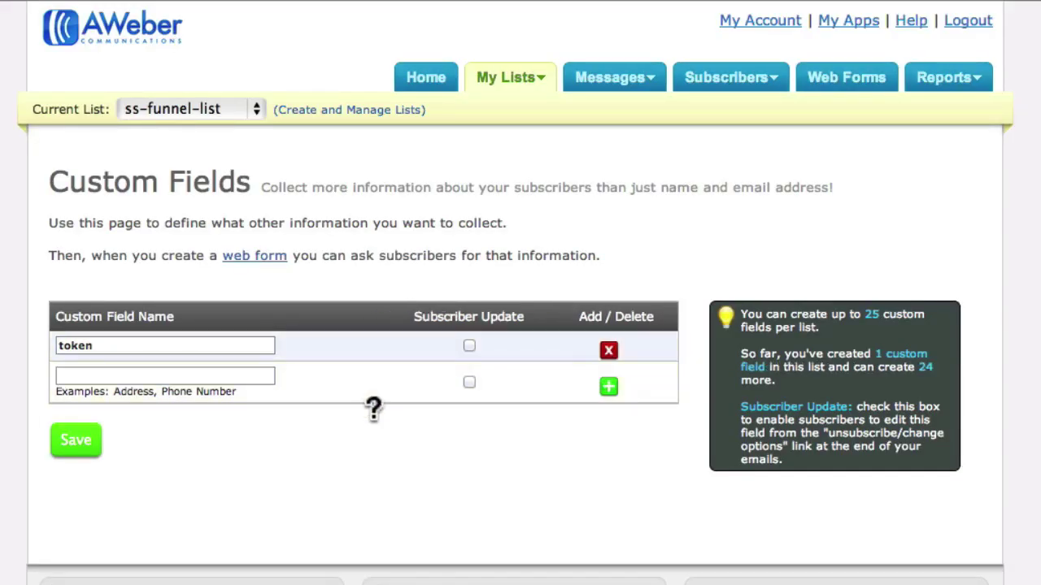
pyautogui.click(94, 437)
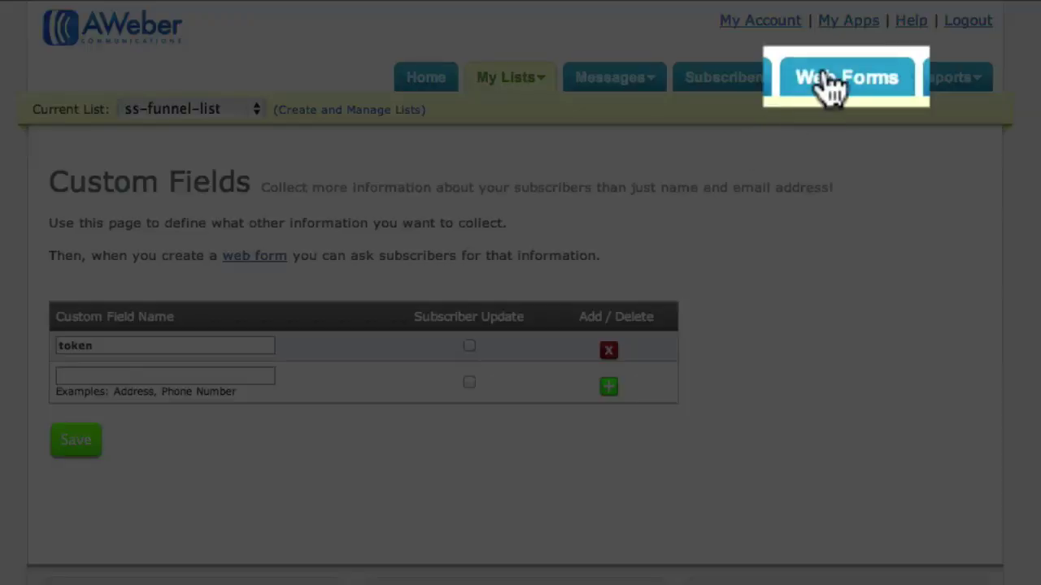
# Open My Web Form's publishing options and choose to install the form yourself.
pyautogui.click(830, 81)
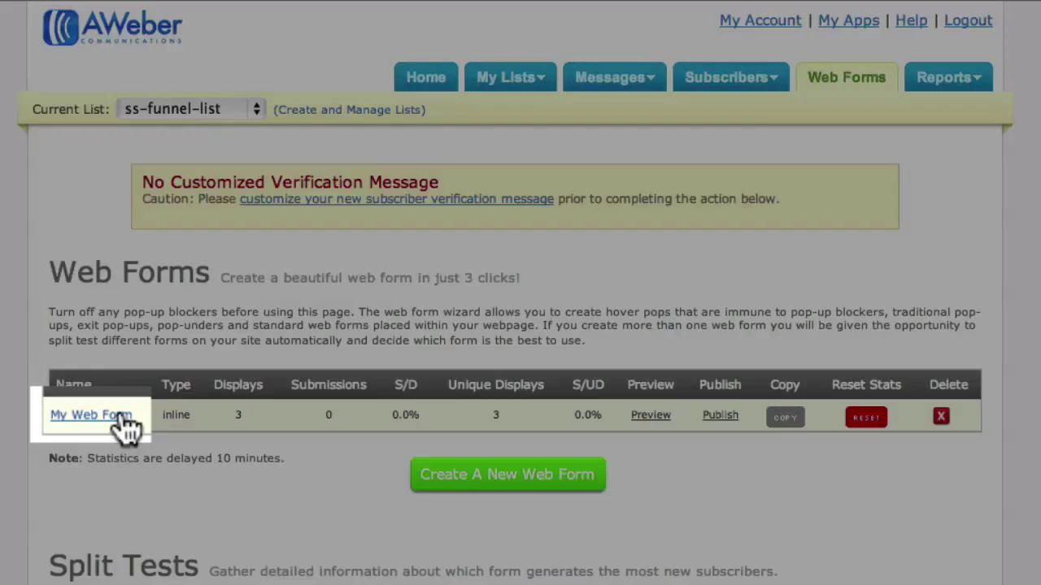
pyautogui.click(118, 418)
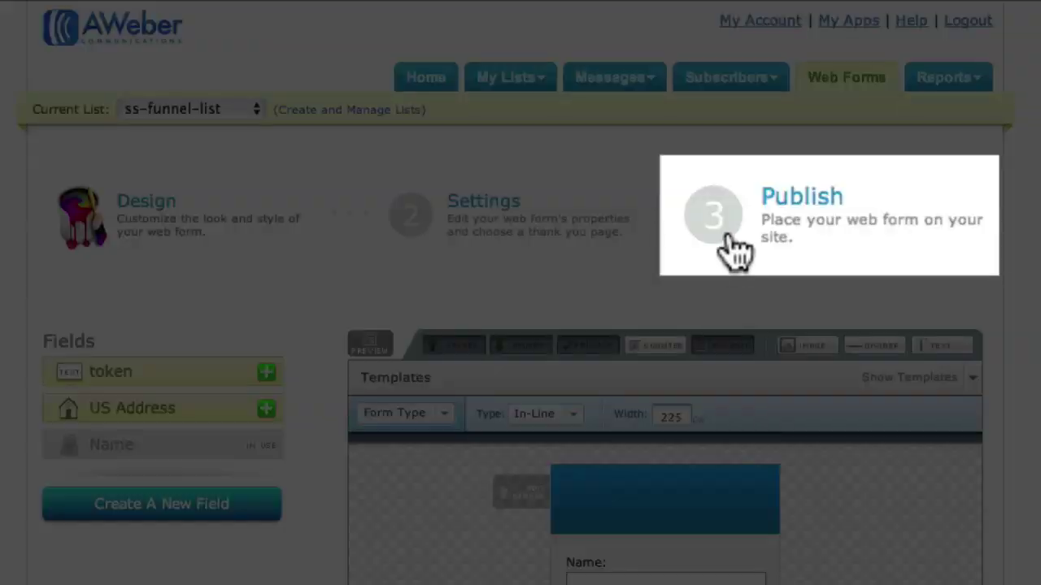
pyautogui.click(726, 237)
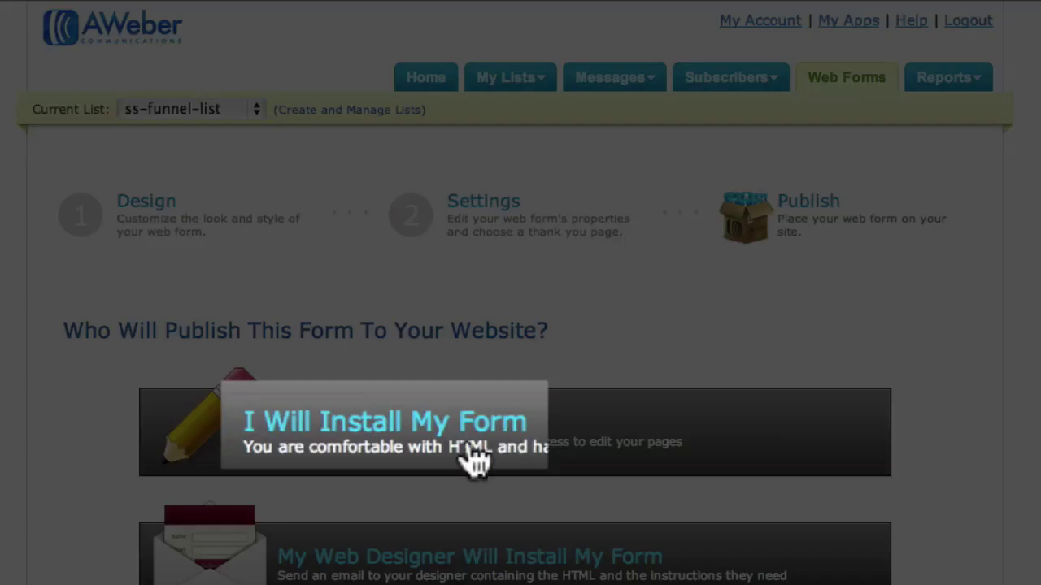
pyautogui.click(475, 459)
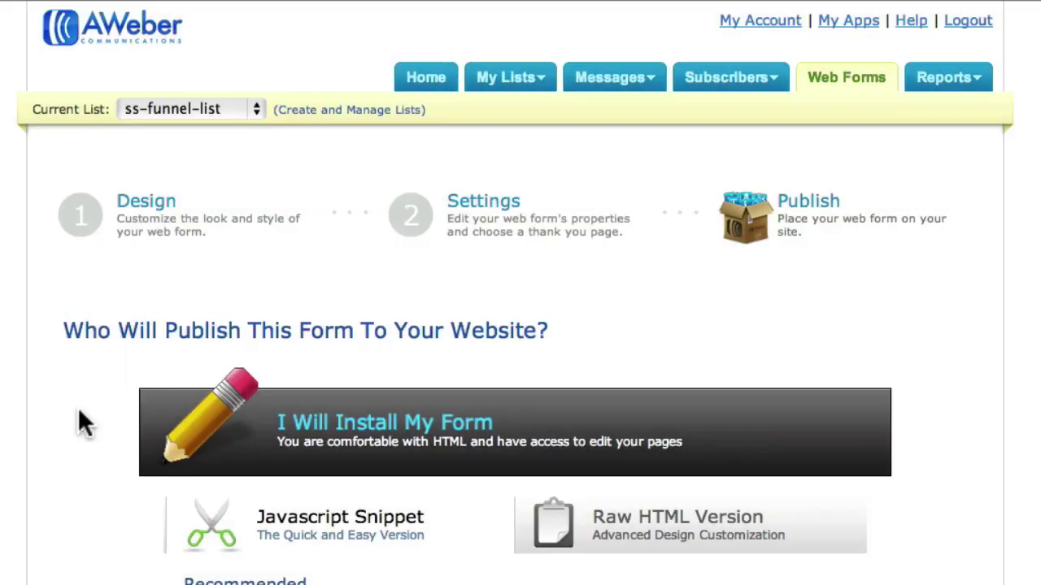
pyautogui.scroll(-5, 78, 408)
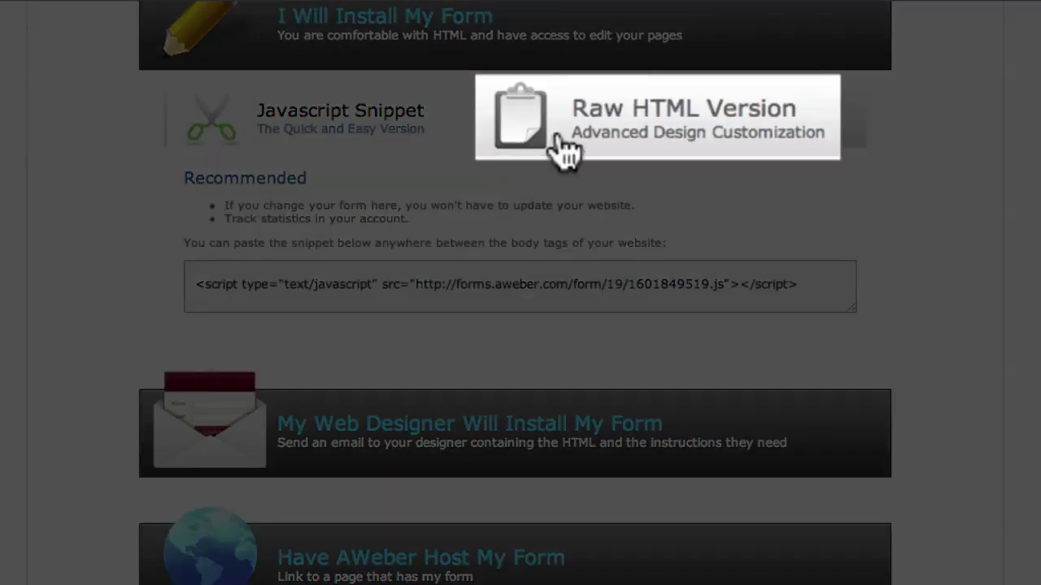
# Copy the form's raw HTML code.
pyautogui.click(573, 145)
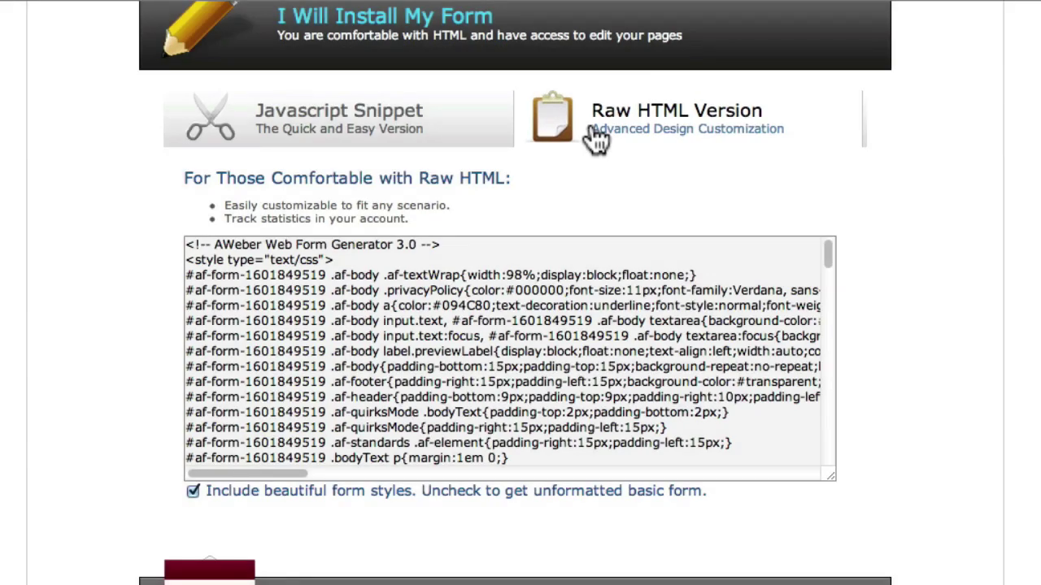
pyautogui.click(577, 239)
pyautogui.rightClick(575, 241)
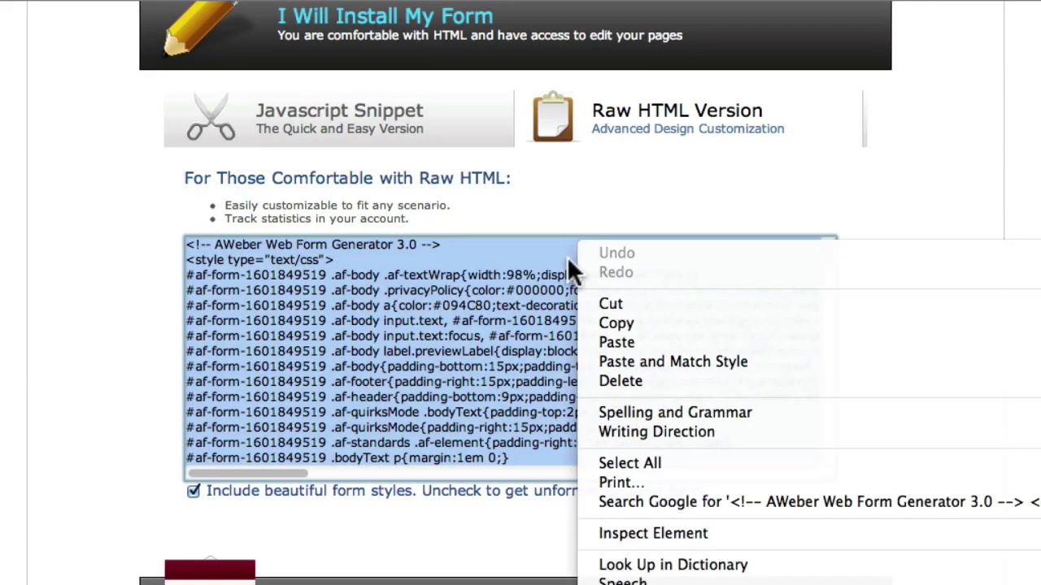
pyautogui.click(581, 325)
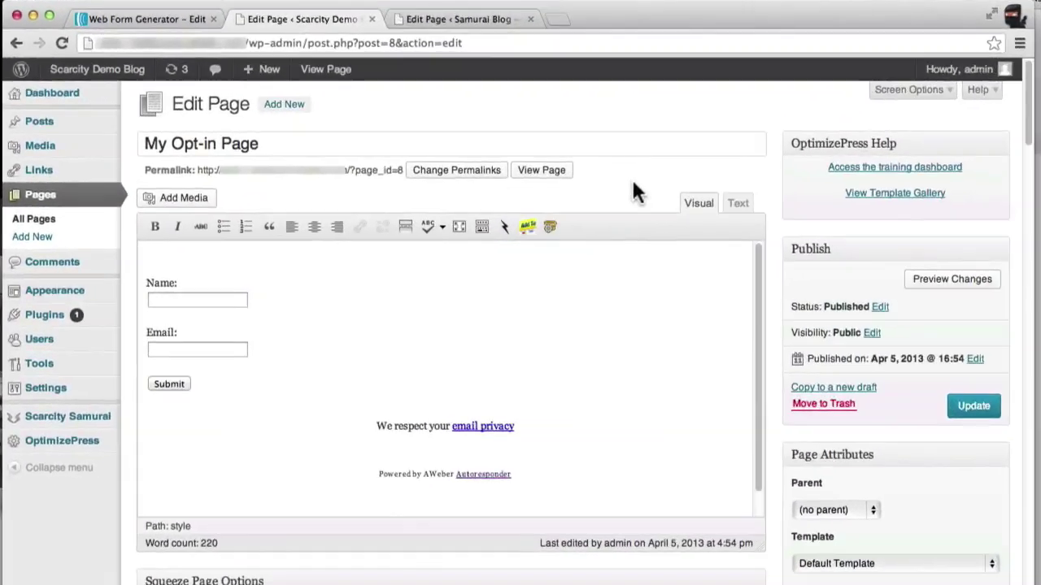
# Clear the existing code of My Opt-in Page in the Text editor.
pyautogui.click(738, 205)
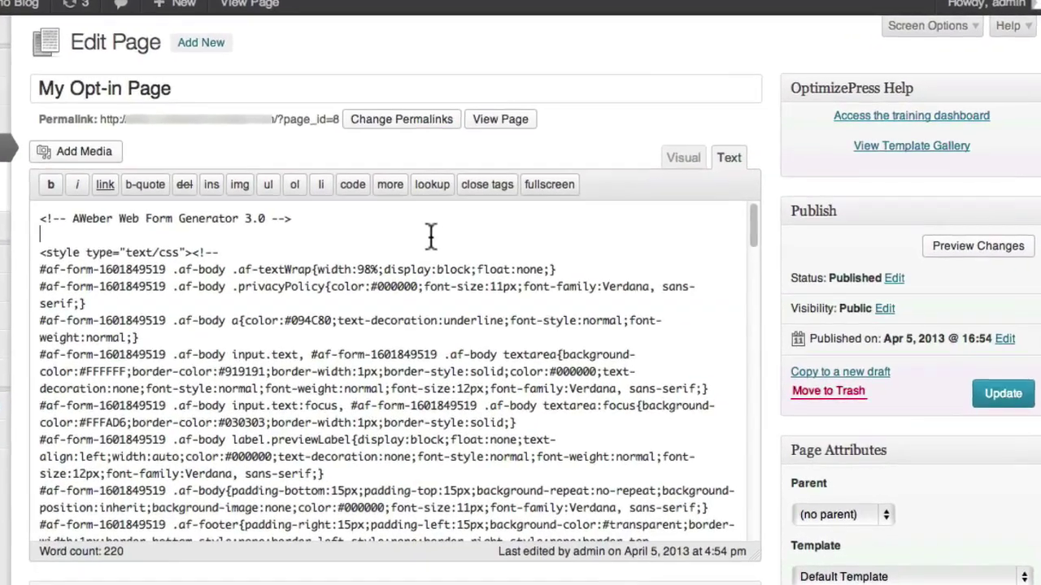
pyautogui.rightClick(471, 278)
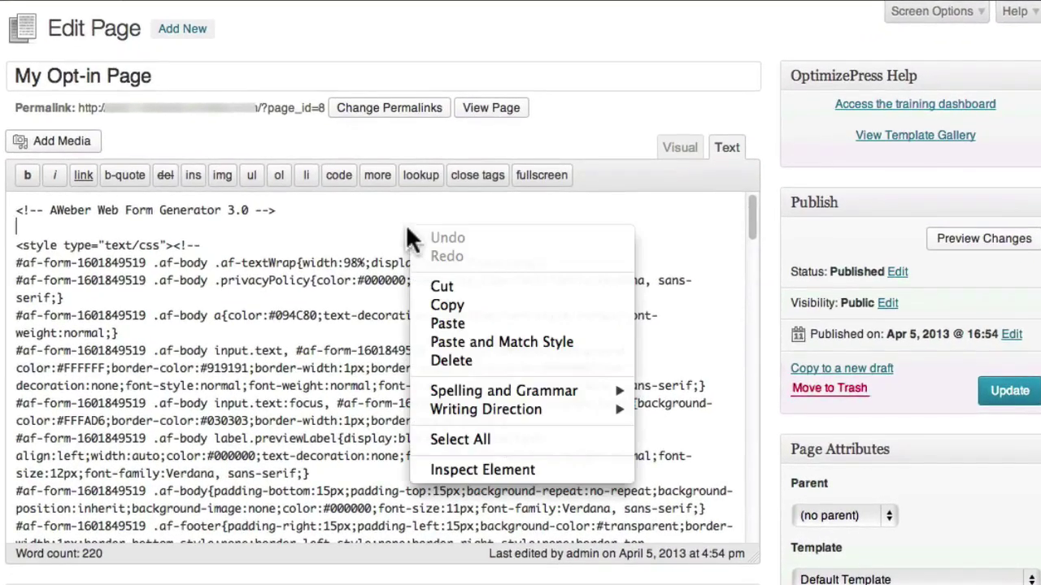
pyautogui.click(419, 437)
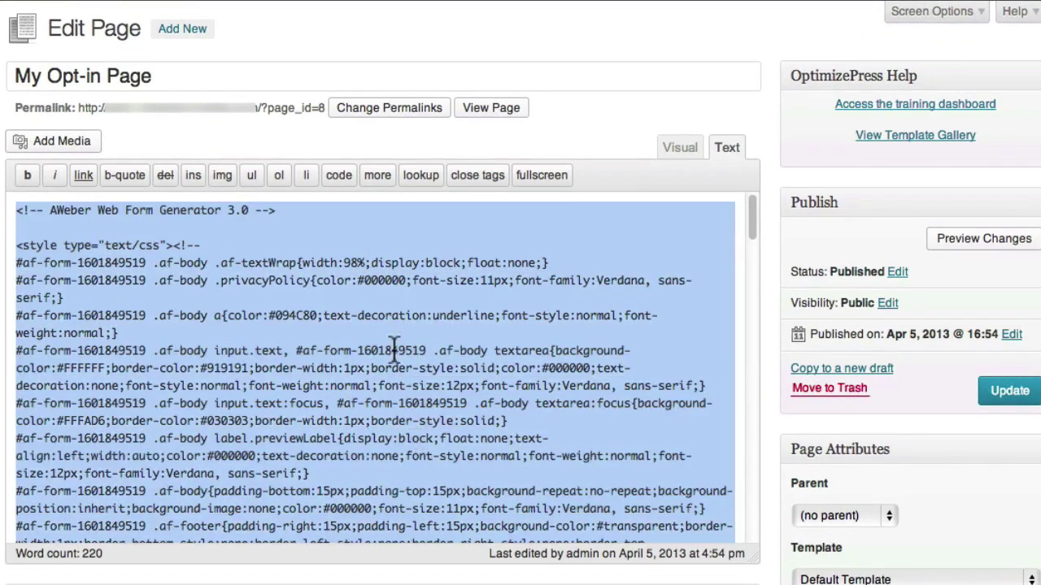
pyautogui.rightClick(355, 227)
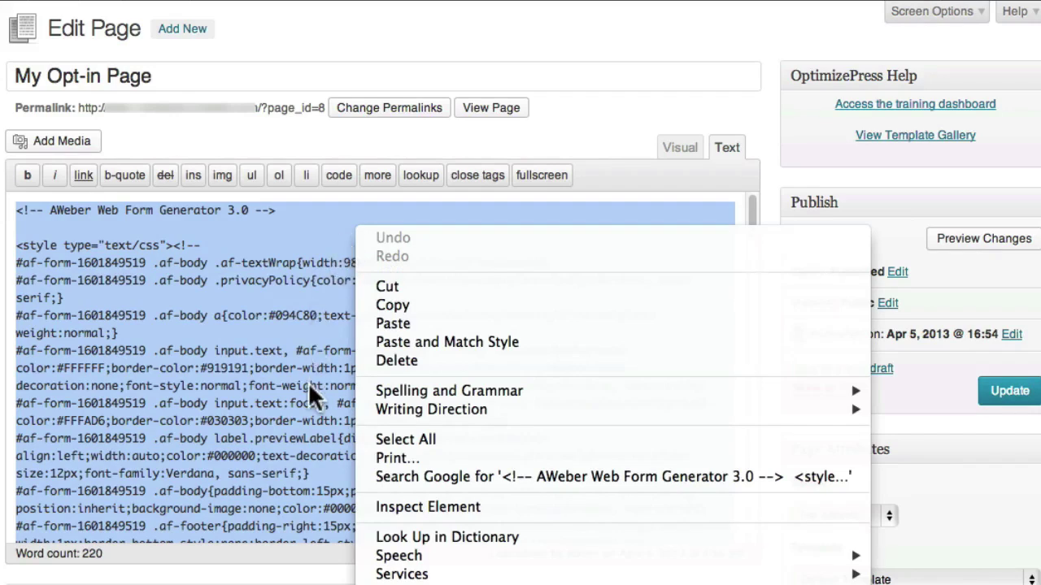
pyautogui.click(374, 362)
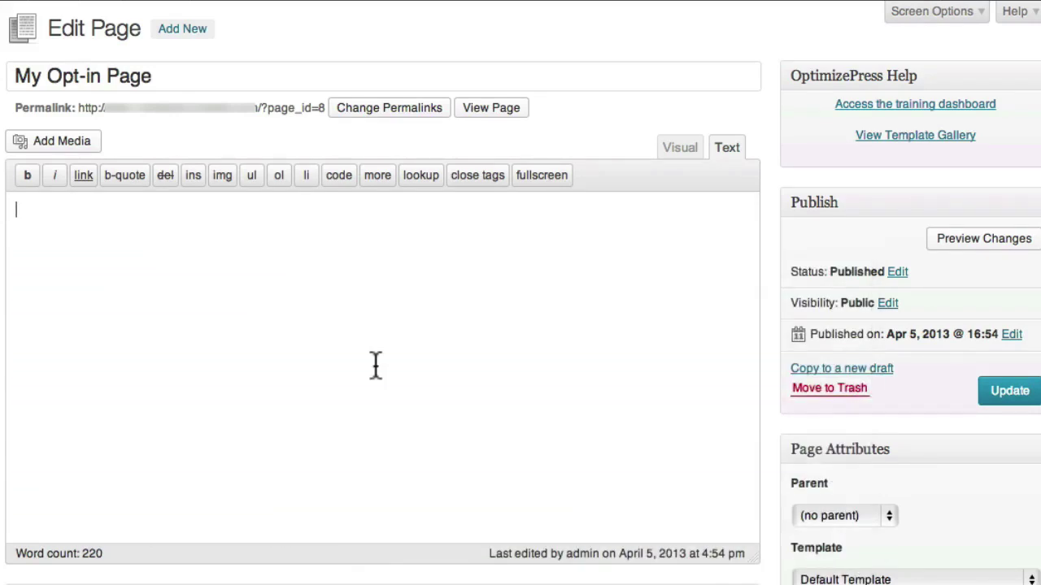
# Paste the AWeber form HTML into My Opt-in Page and update it.
pyautogui.rightClick(258, 241)
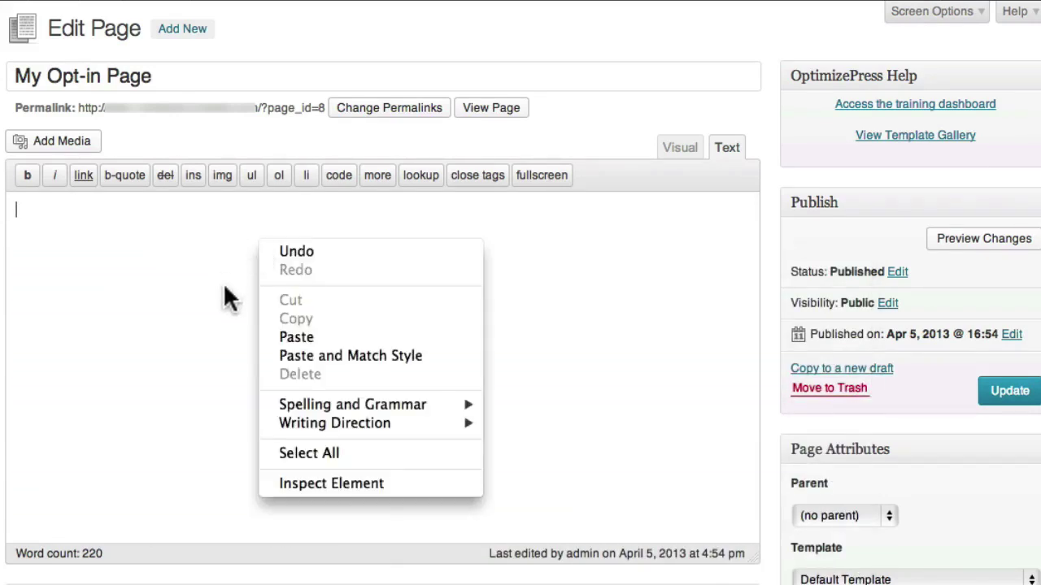
pyautogui.click(276, 331)
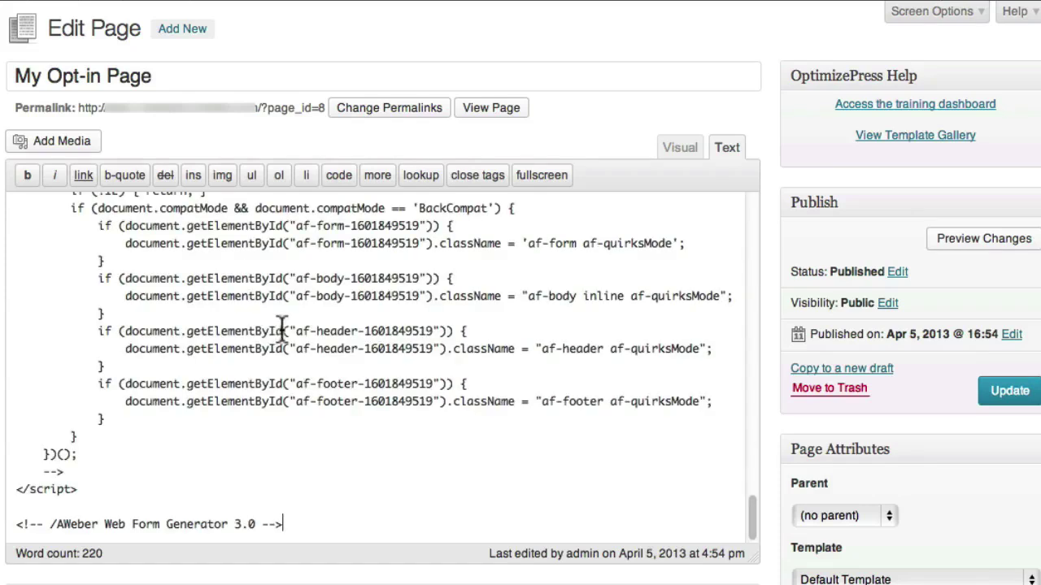
pyautogui.click(1026, 394)
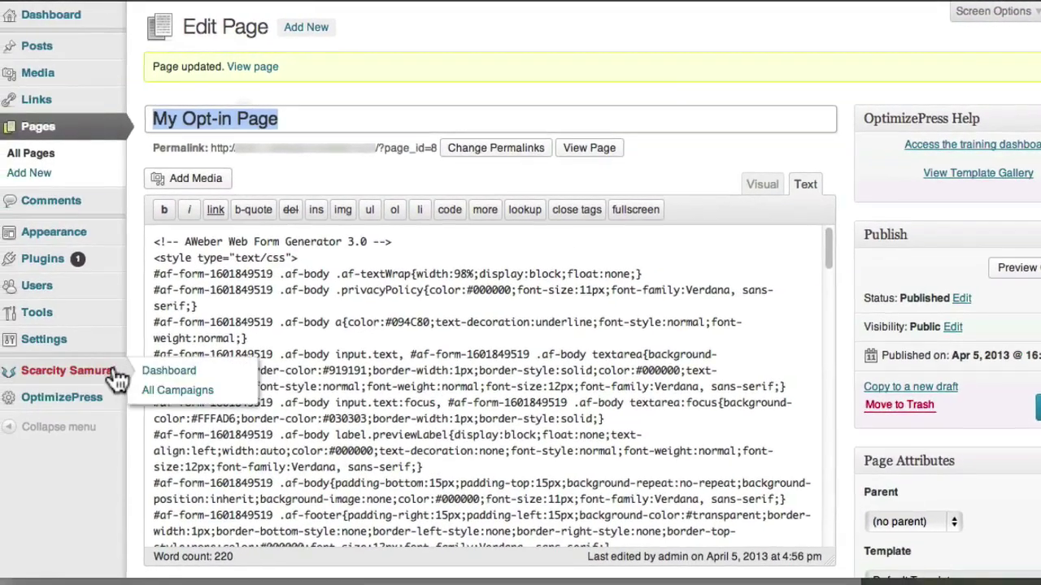
pyautogui.click(109, 375)
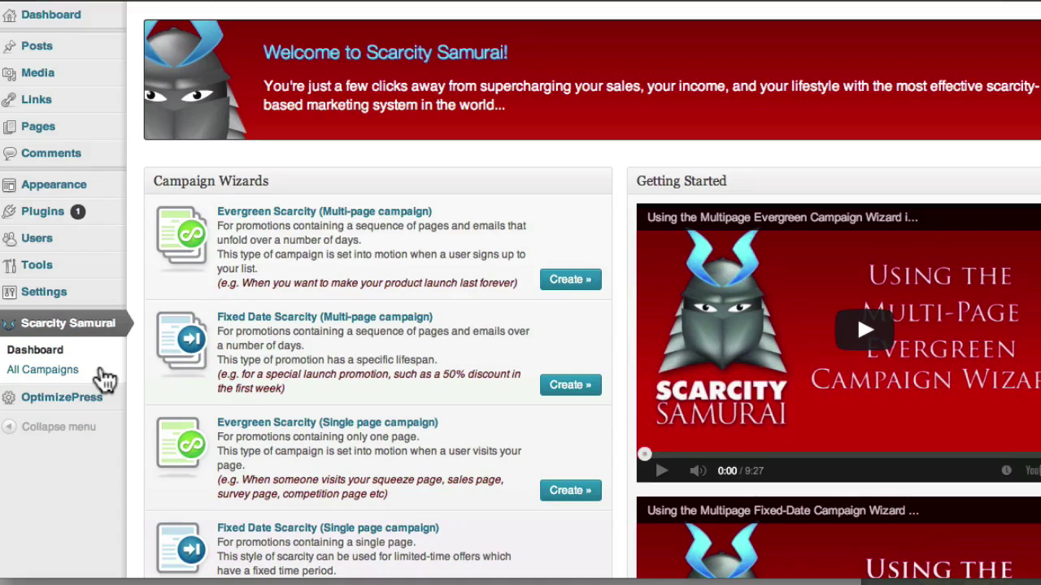
# Open My Evergreen Funnel from the All Campaigns list to view its live opt-in page.
pyautogui.click(92, 377)
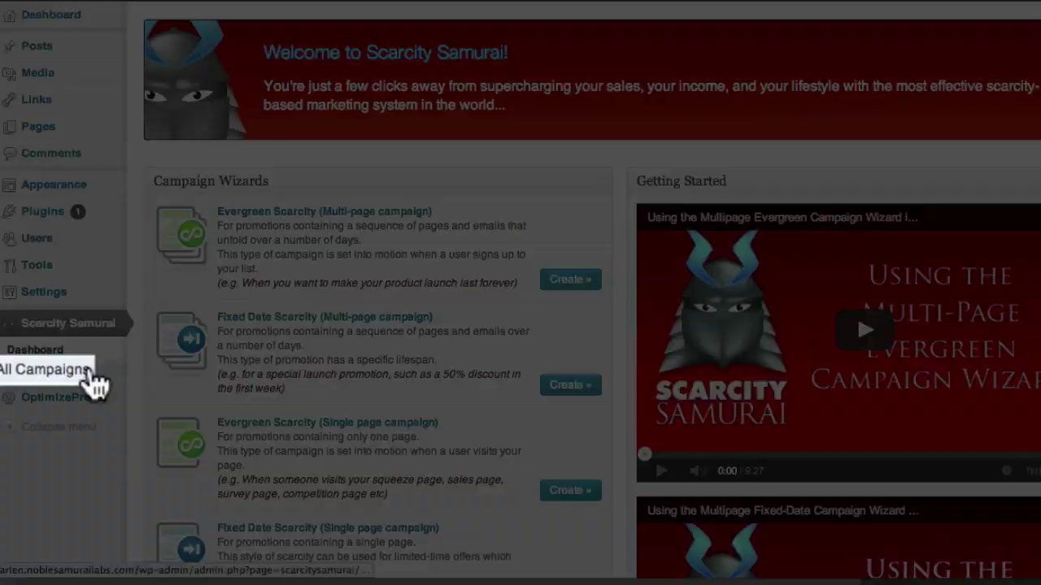
pyautogui.click(92, 377)
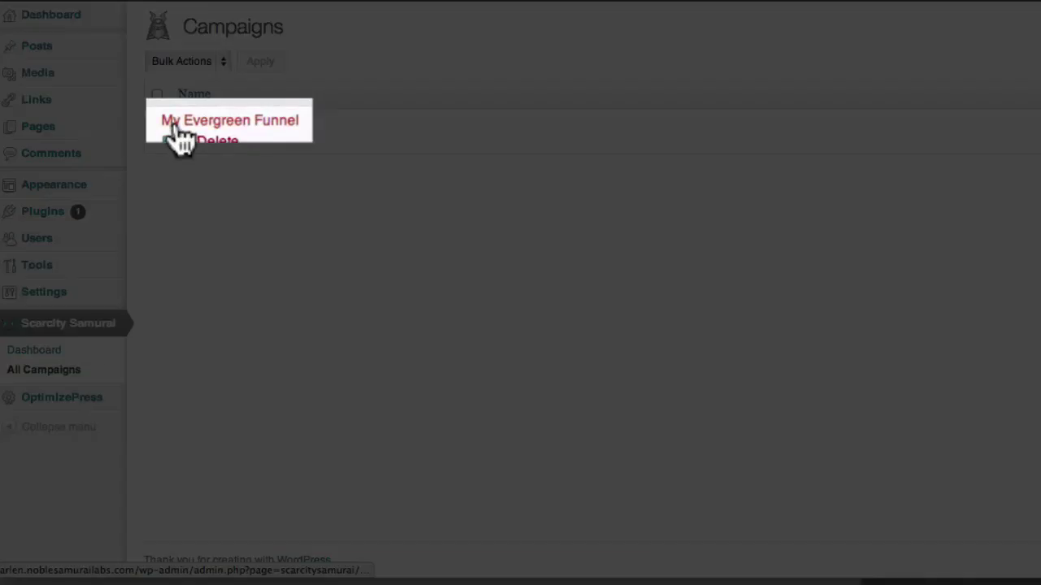
pyautogui.click(172, 122)
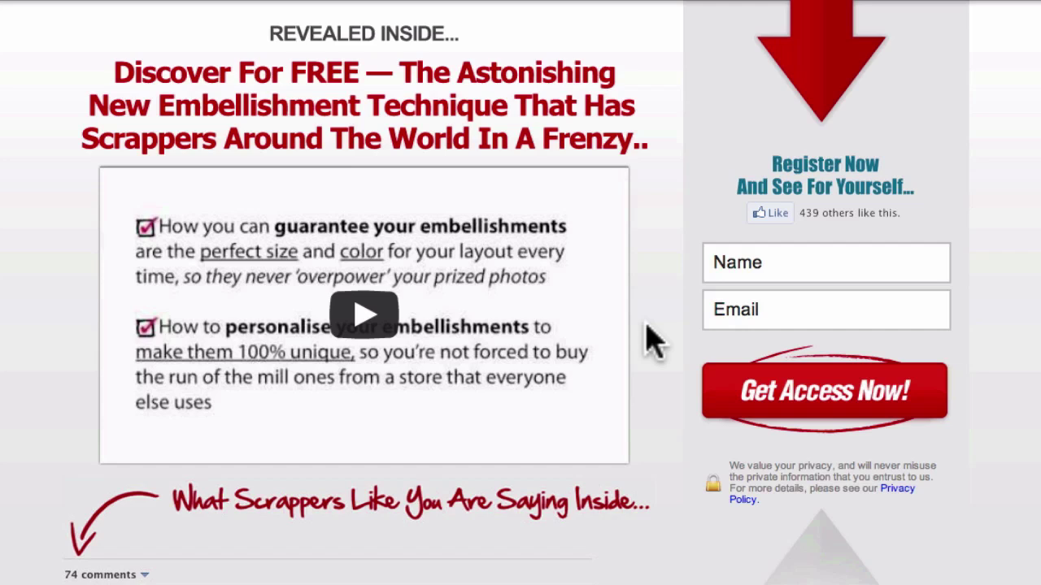
pyautogui.click(720, 264)
pyautogui.write('Be')
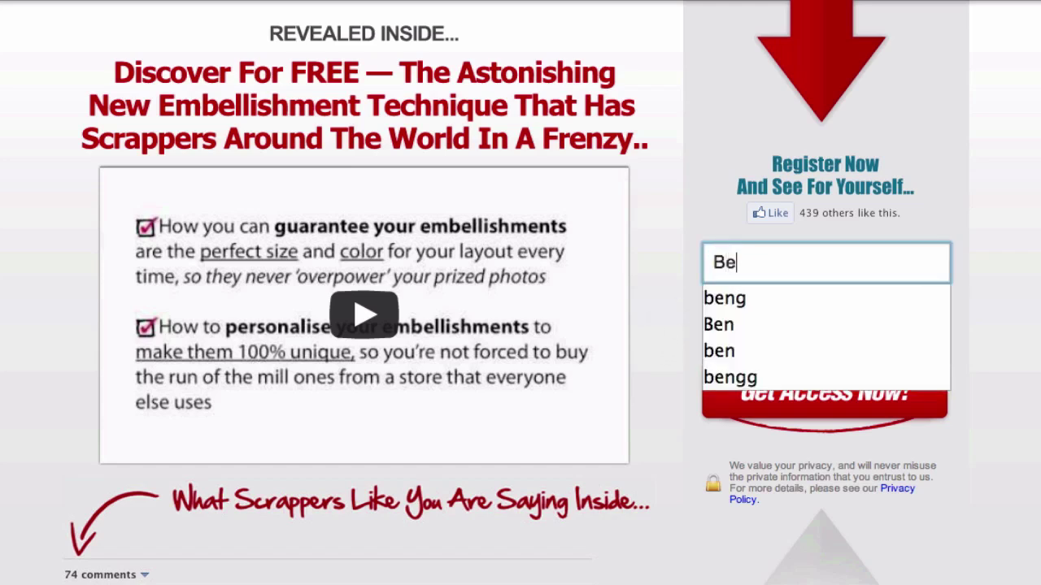
pyautogui.write('n')
pyautogui.press('Tab')
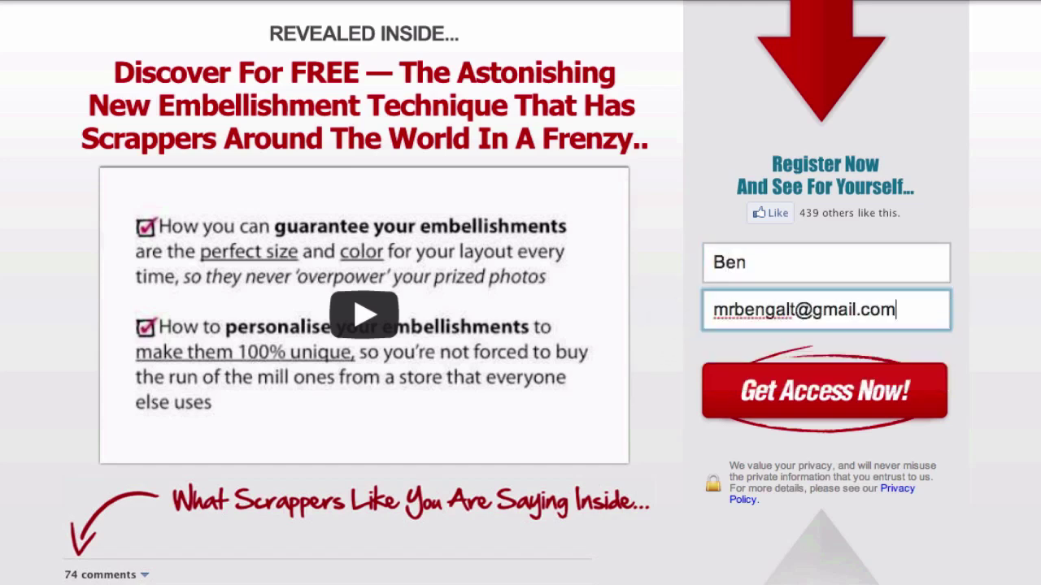
pyautogui.click(744, 392)
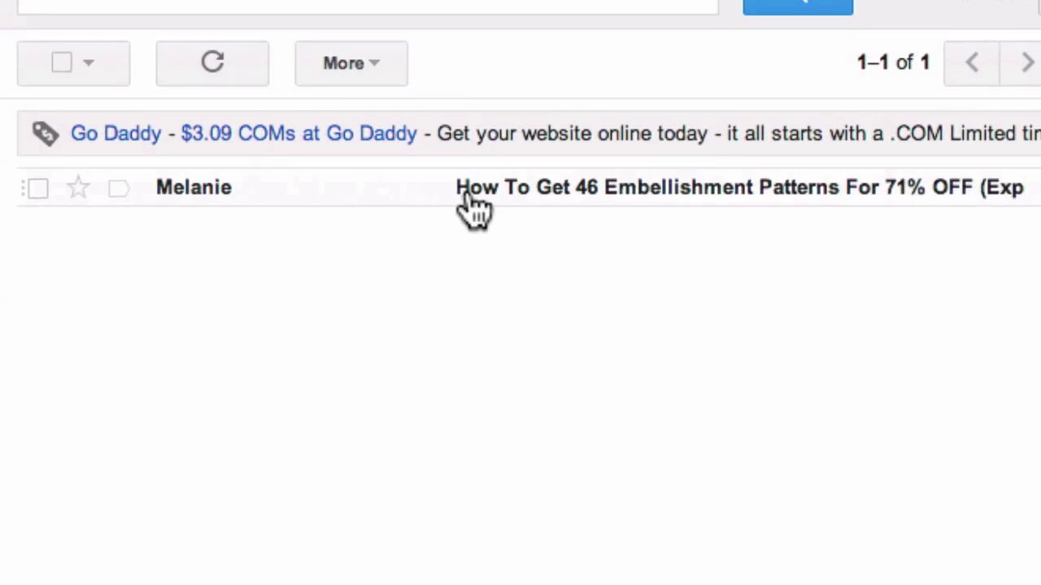
# Open Melanie's 46 Embellishment Patterns email and follow its link to the $29.95 bundle countdown page.
pyautogui.click(474, 207)
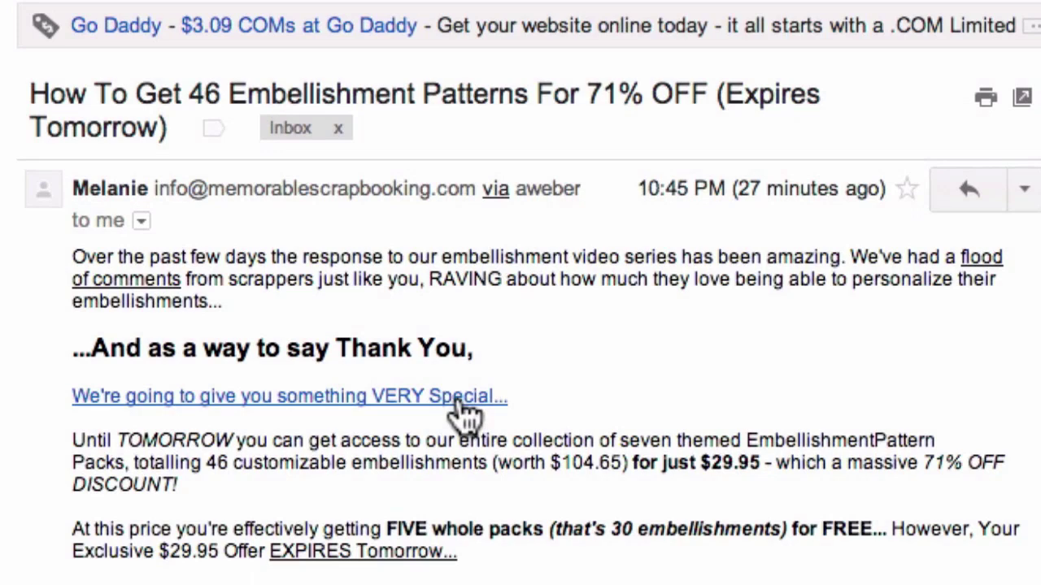
pyautogui.click(458, 401)
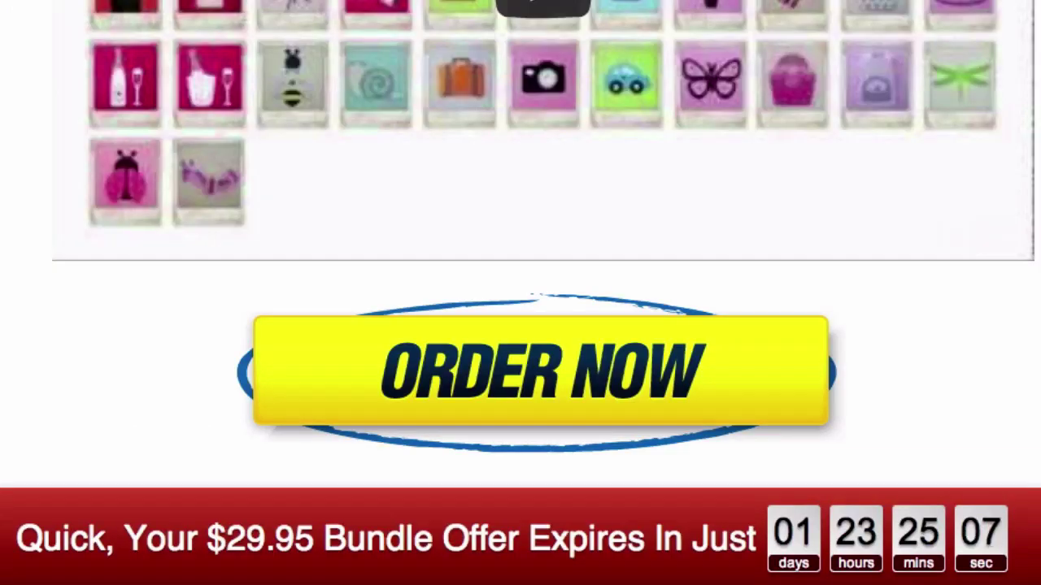